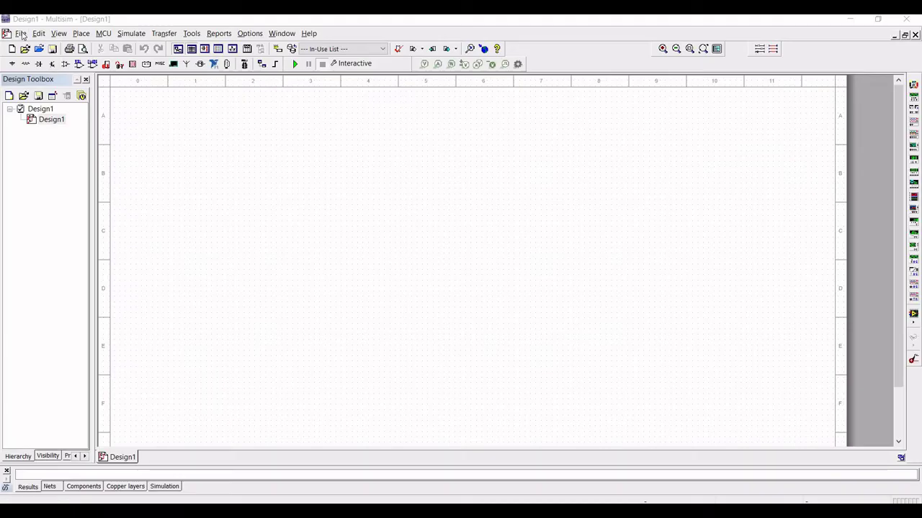
Start a new PLD design using the option to create an empty PLD.
click(21, 34)
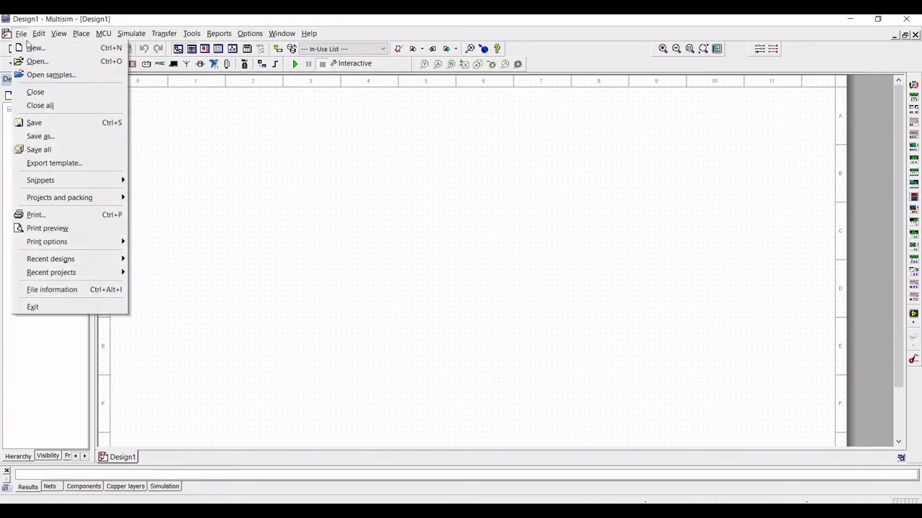
click(307, 167)
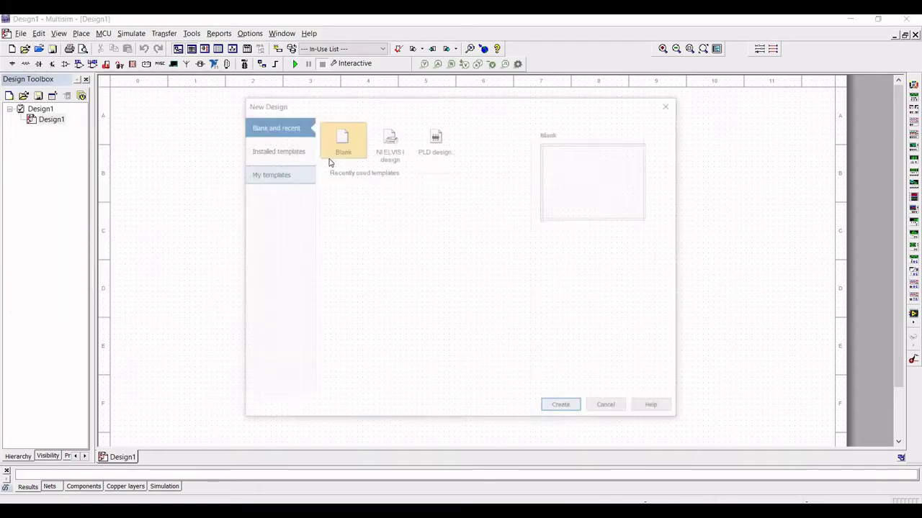
click(435, 138)
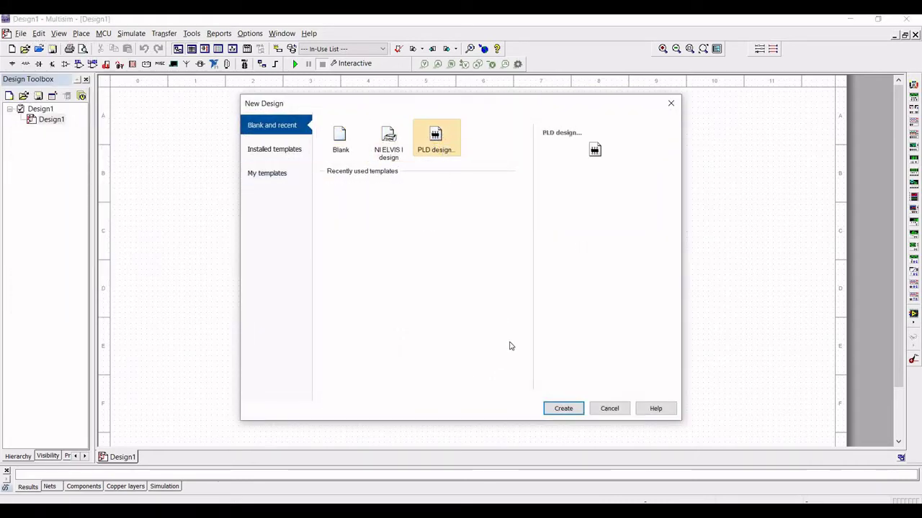
click(565, 409)
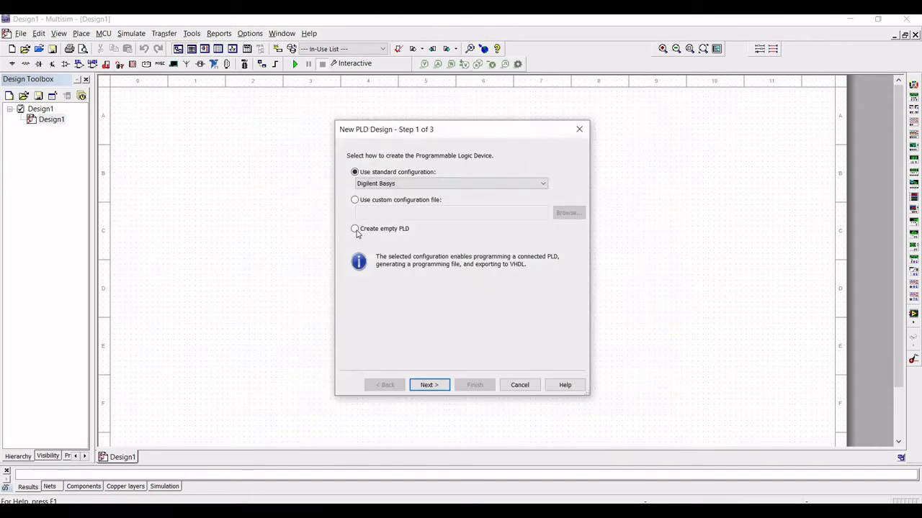
click(355, 229)
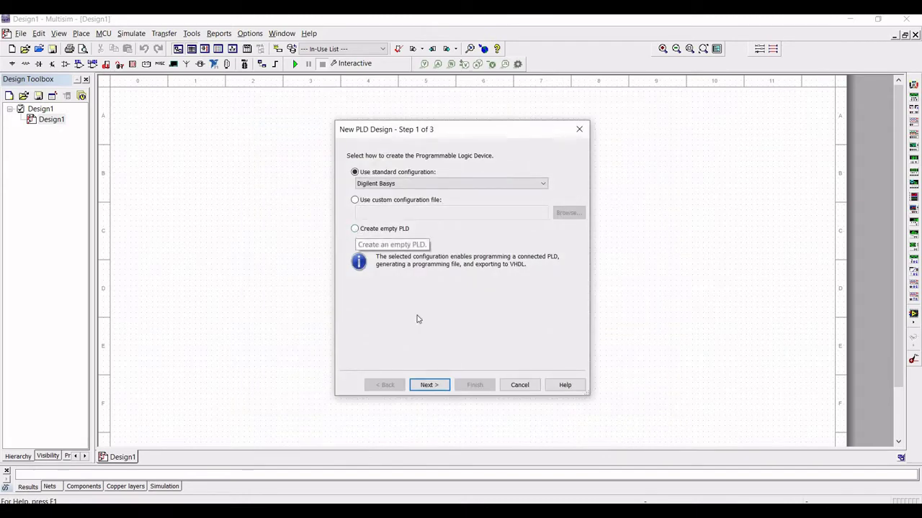
click(429, 385)
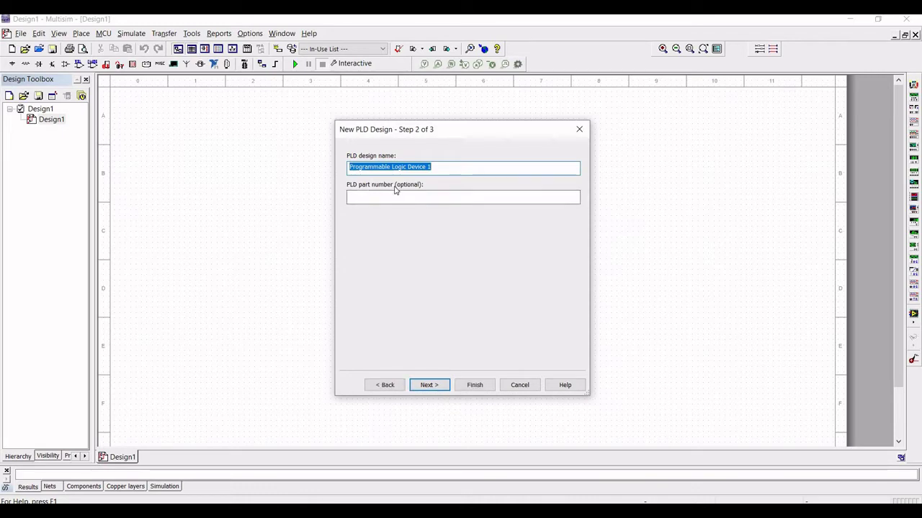
Name the PLD design GatedSRLatch and finish creating it without a part number.
text(SR)
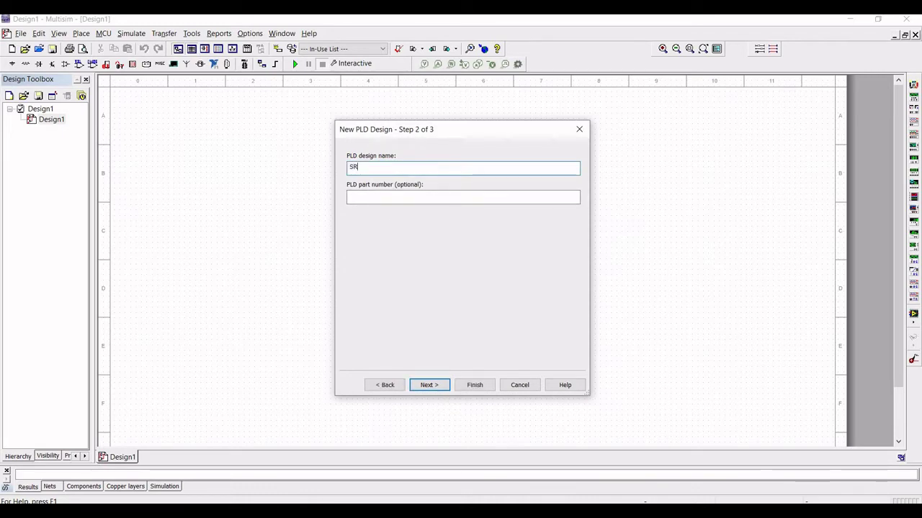
key(BackSpace)
key(BackSpace)
text(GatedSRLatch)
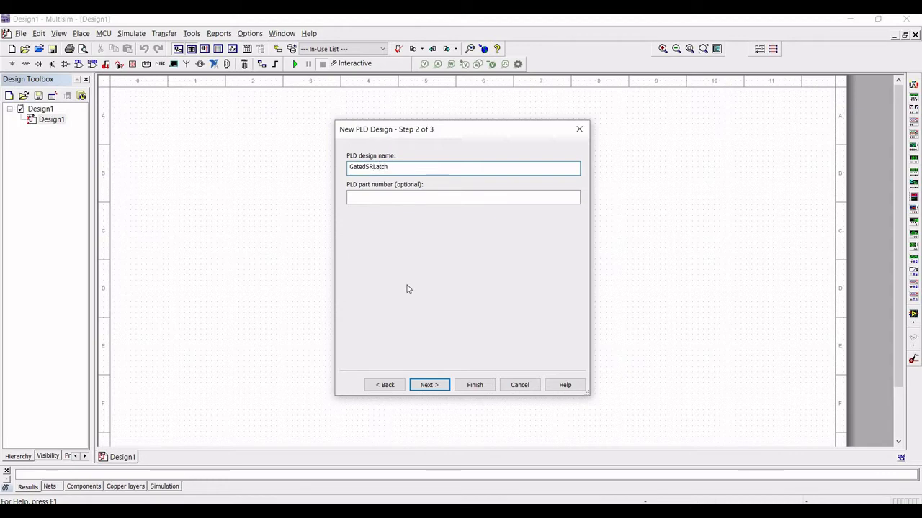
click(473, 386)
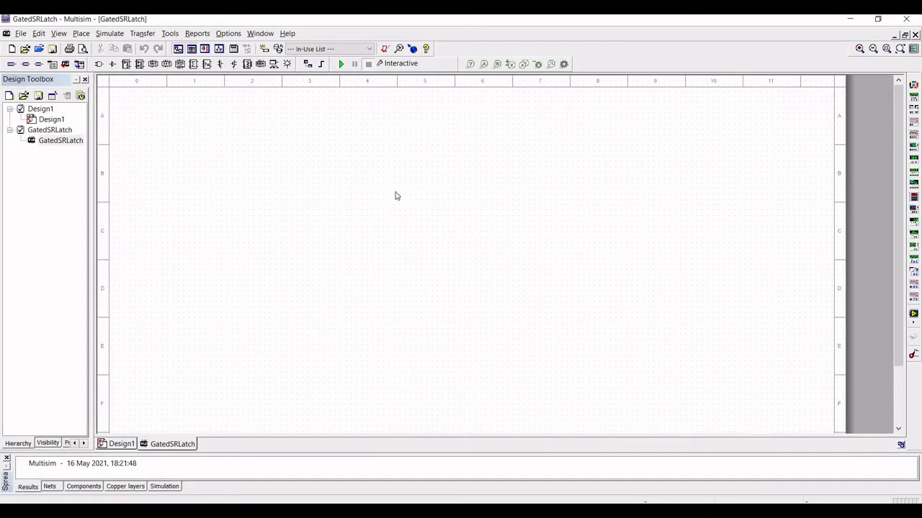
Place two NAND2 logic gates, one above the other, as the latch's input stage.
click(100, 65)
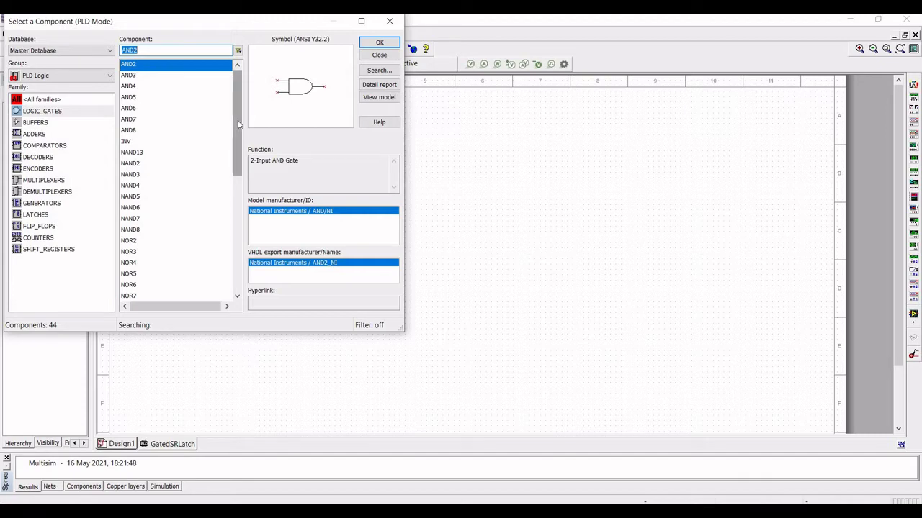
scroll(148, 149, down, 1)
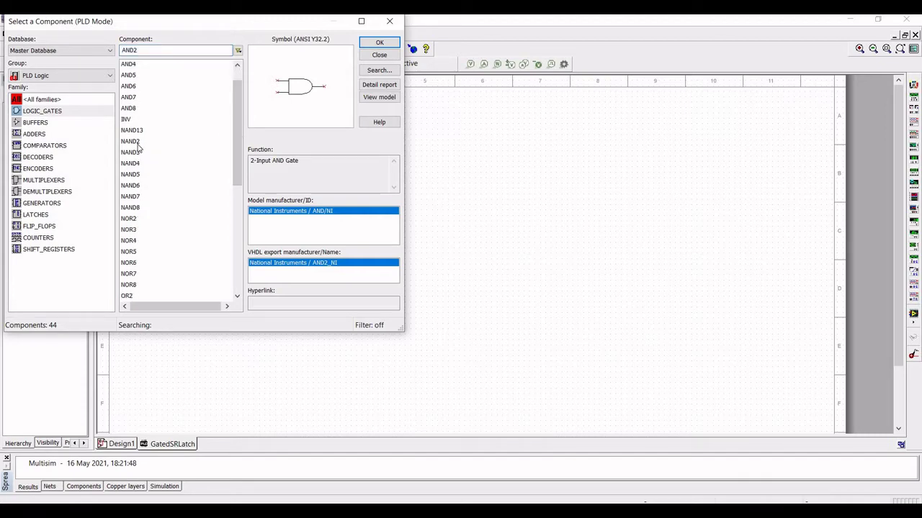
click(138, 144)
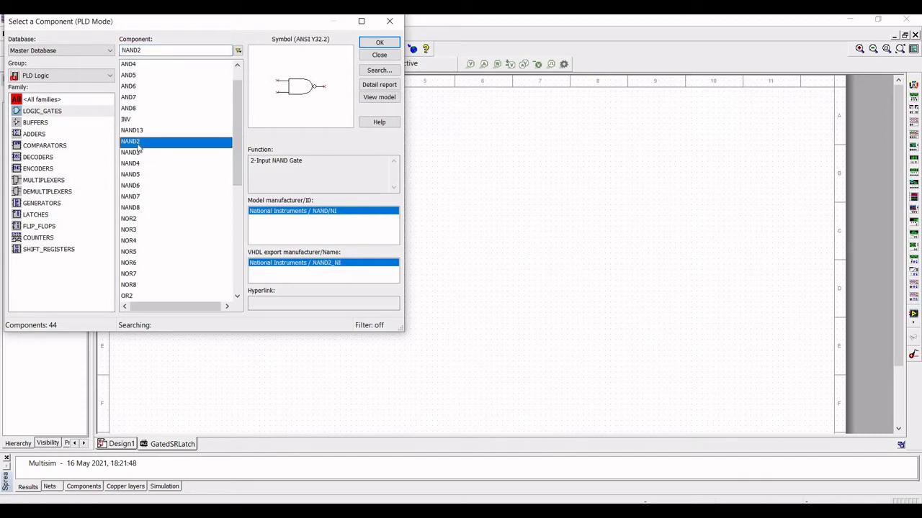
click(371, 43)
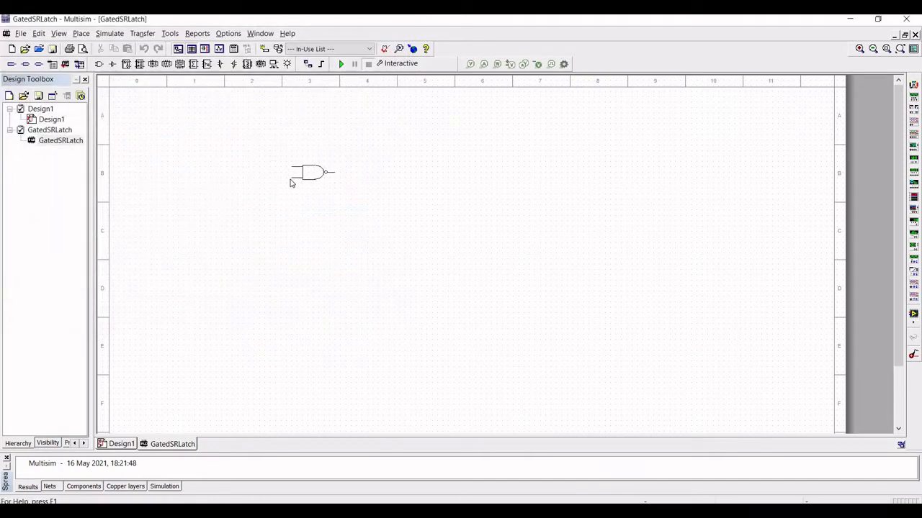
click(290, 182)
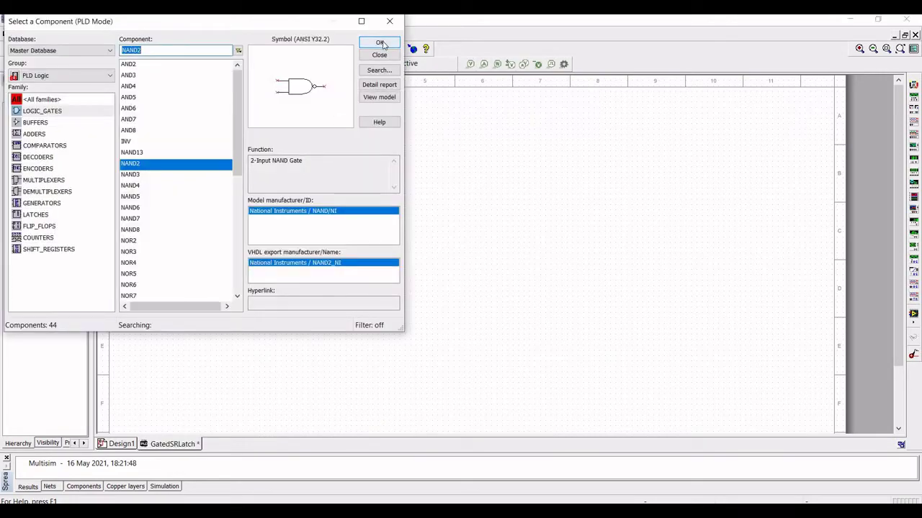
click(307, 270)
key(Return)
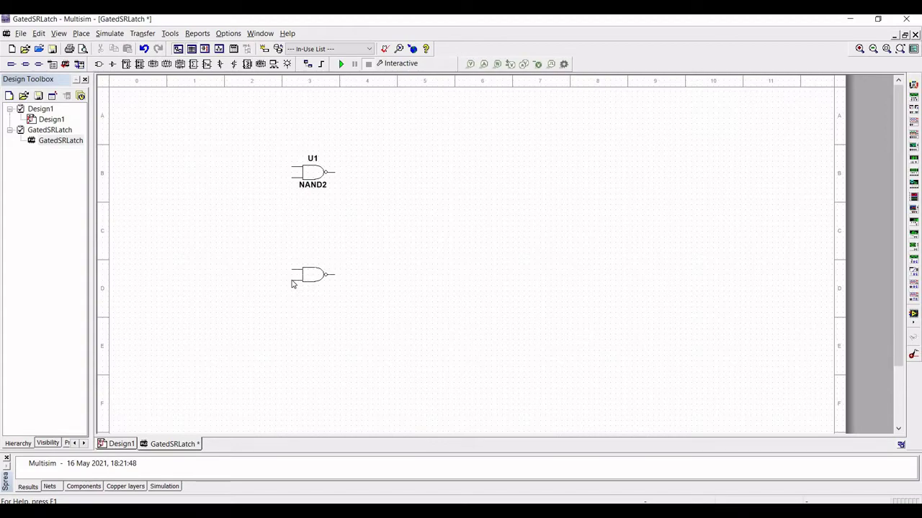
click(292, 284)
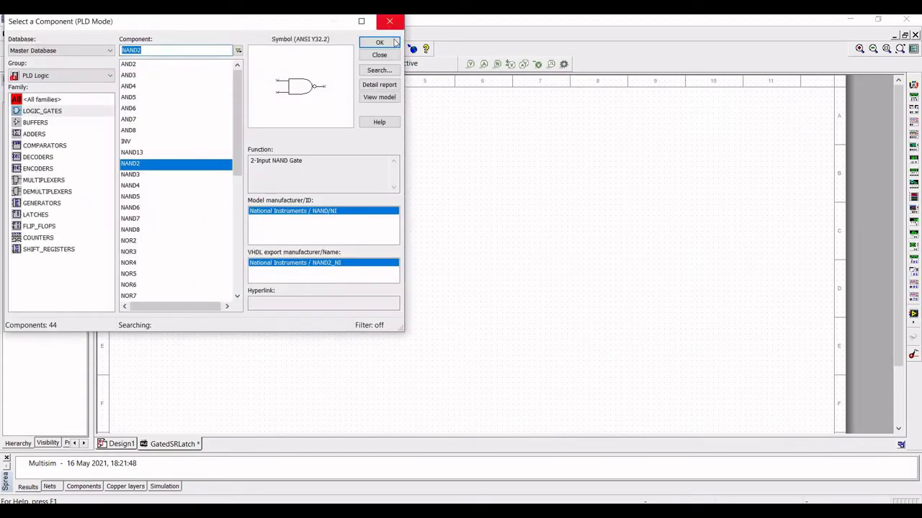
Place two more NAND2 gates, one above the other, to the right of U1 and U2.
key(Return)
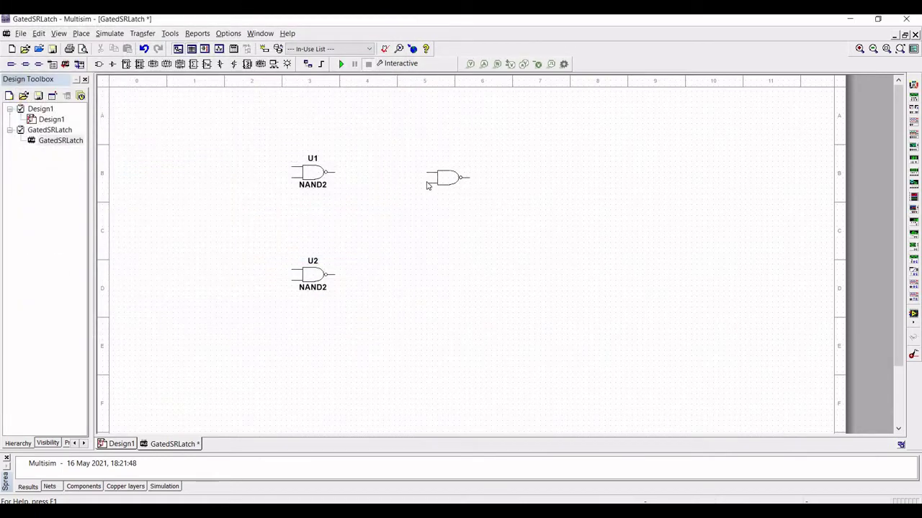
click(427, 185)
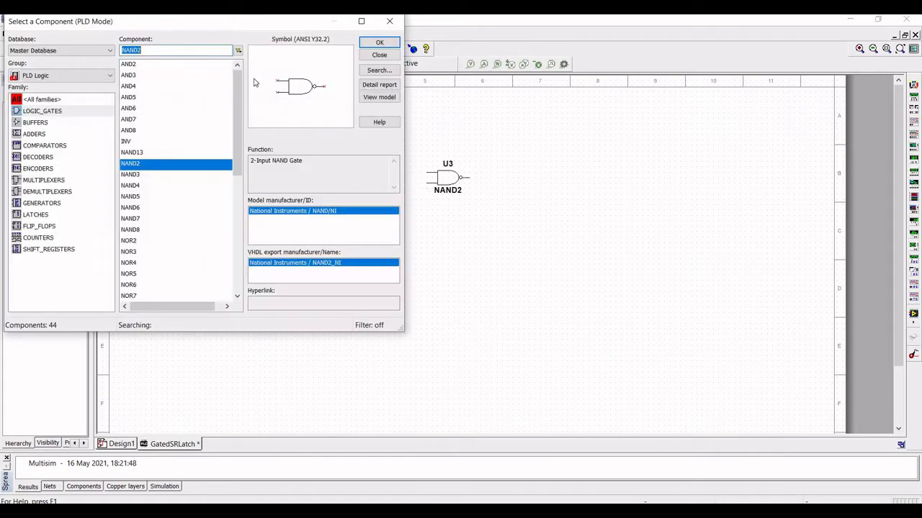
click(381, 43)
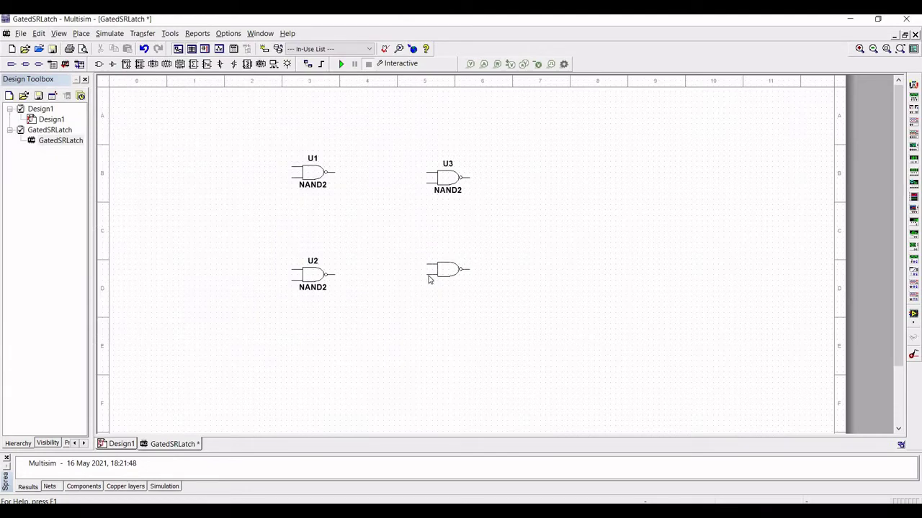
click(429, 278)
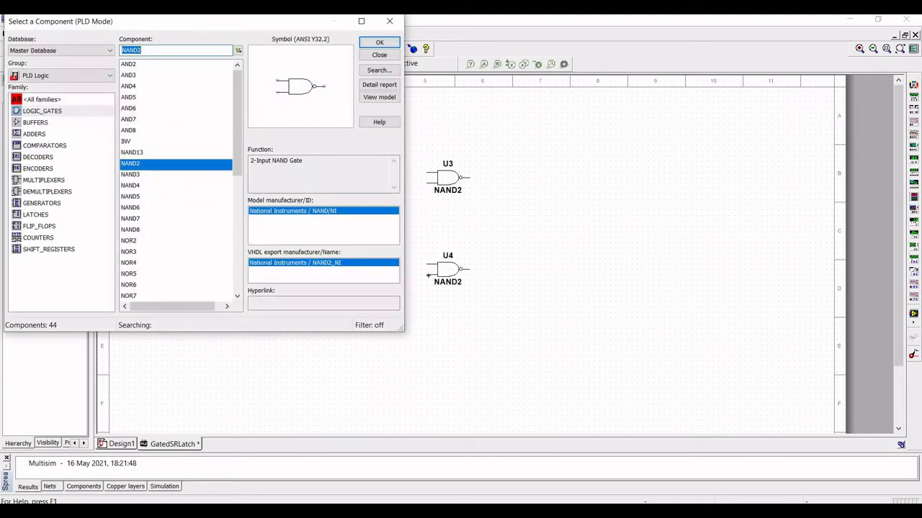
click(400, 27)
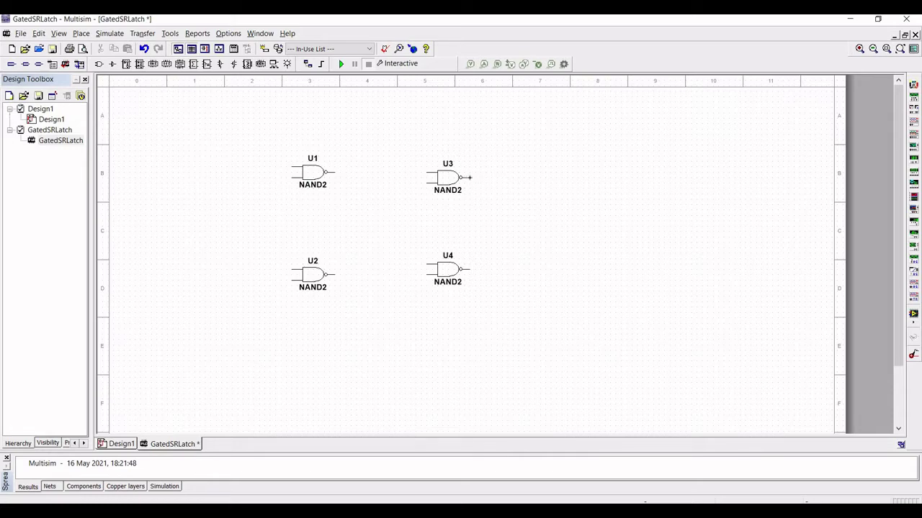
Cross-couple U3 and U4 by wiring U3's output to U4's upper input and U4's output to U3's lower input.
click(470, 177)
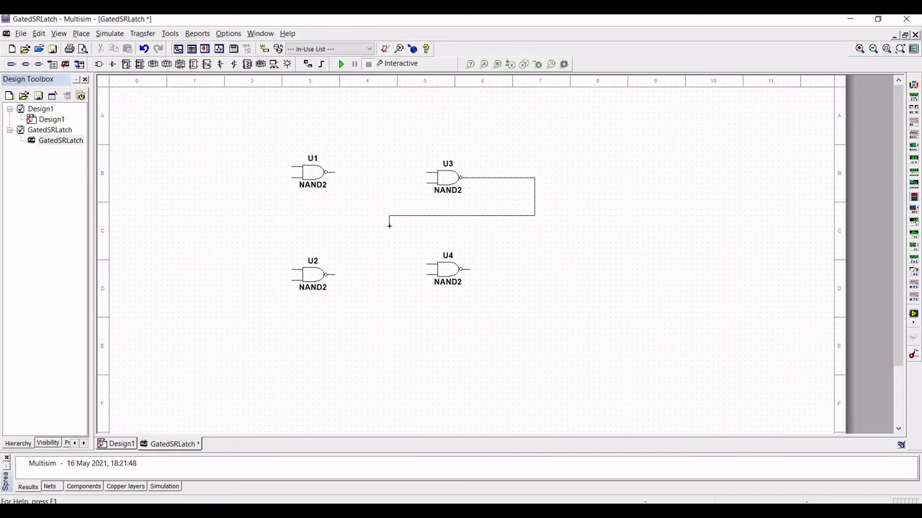
click(427, 264)
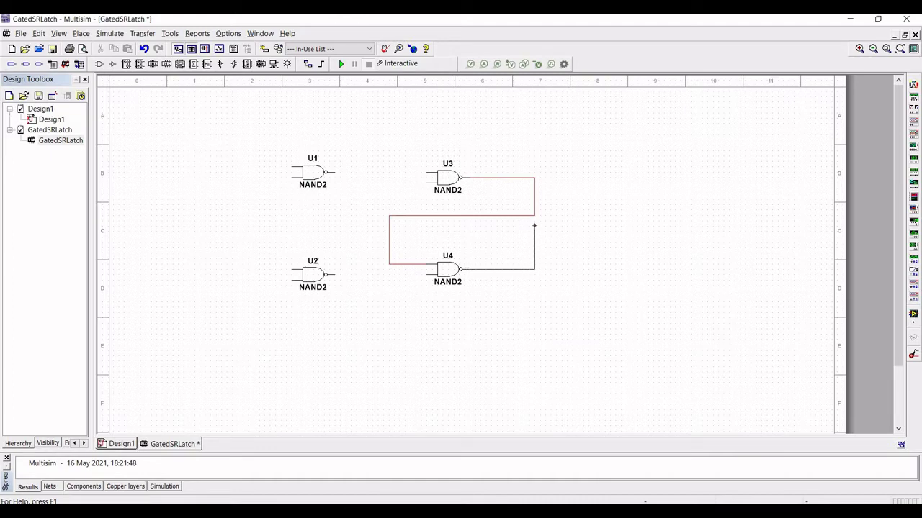
click(532, 226)
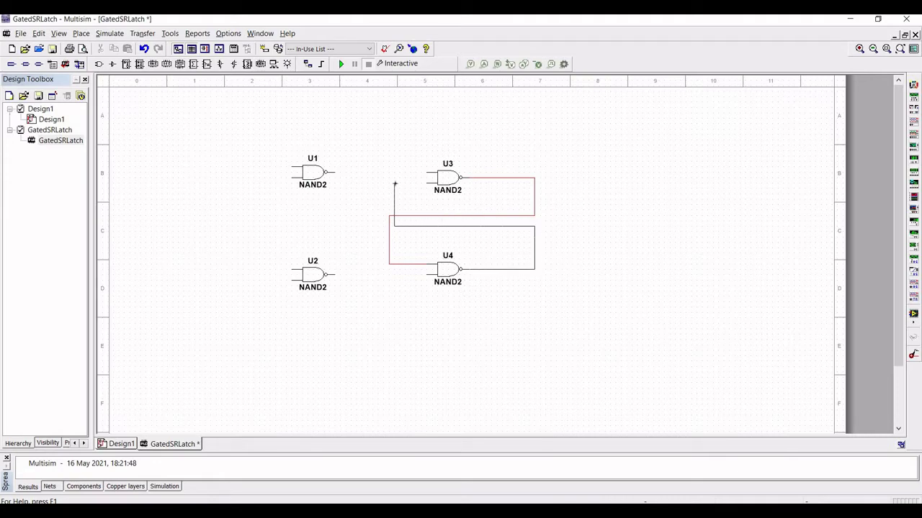
click(426, 183)
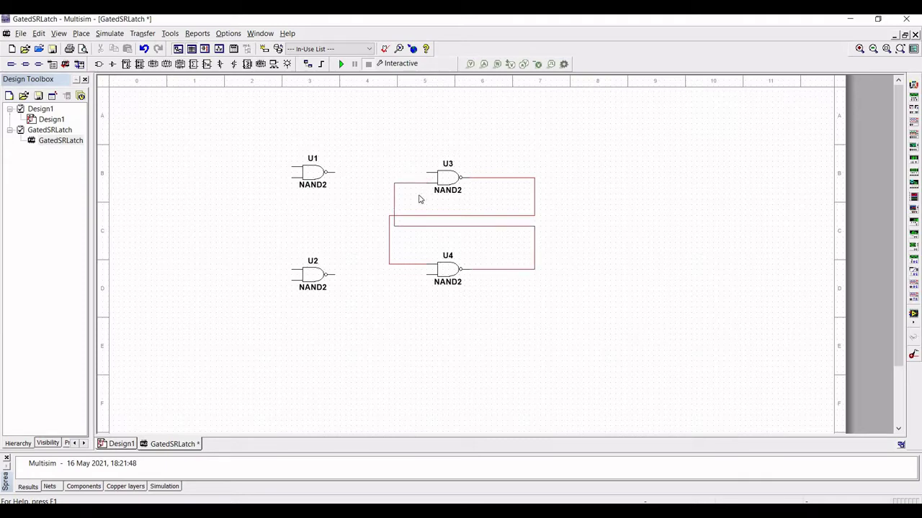
Wire U1's output to U3's upper input and U2's output to U4's lower input, and join U1's lower input to U2's upper input.
click(332, 172)
click(427, 172)
click(427, 275)
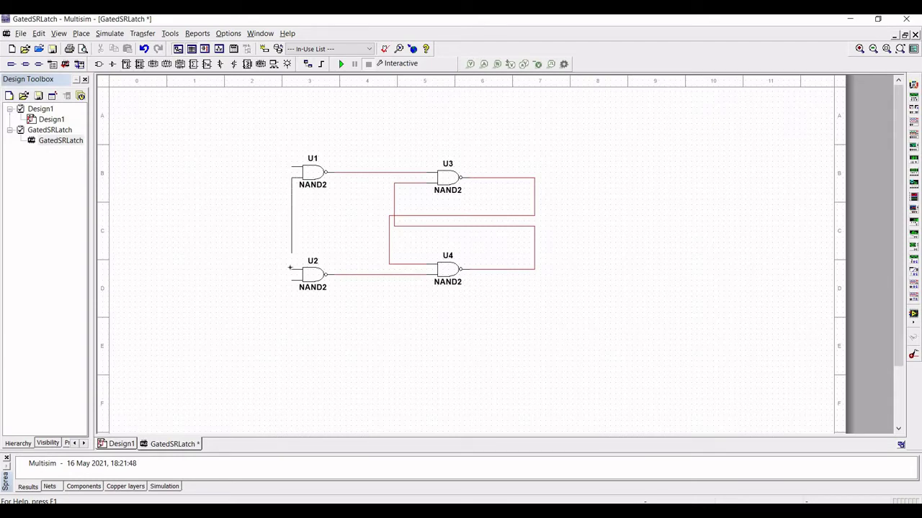
click(290, 268)
Place three input connectors left of the gates: one level with U1's upper input, one with U2's lower input, and one between them.
click(11, 64)
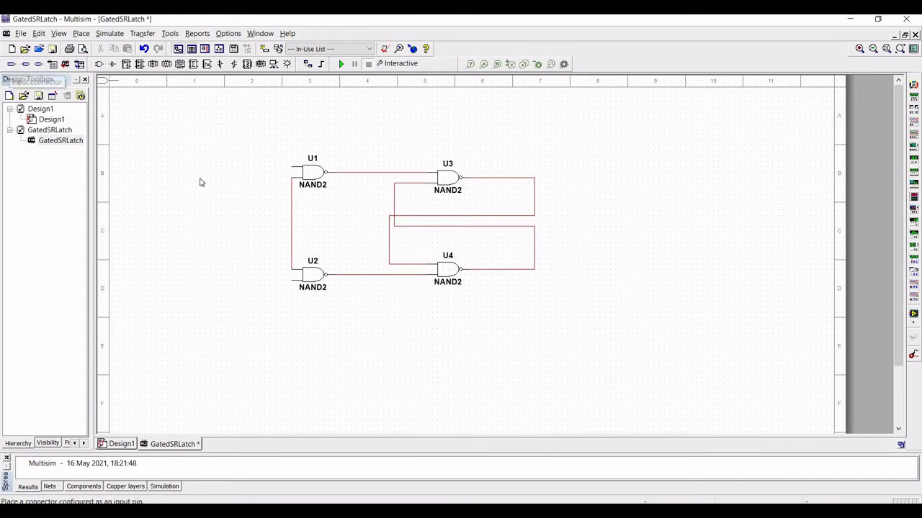
click(244, 168)
click(10, 65)
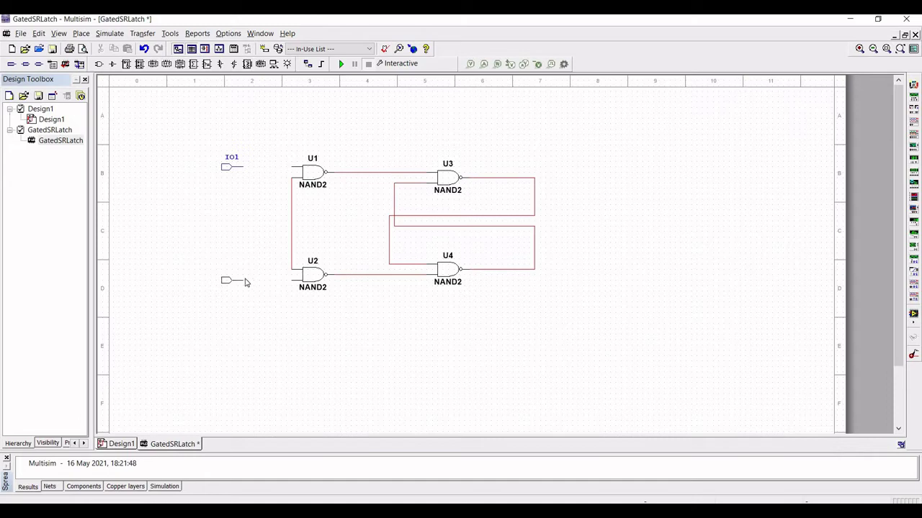
click(244, 283)
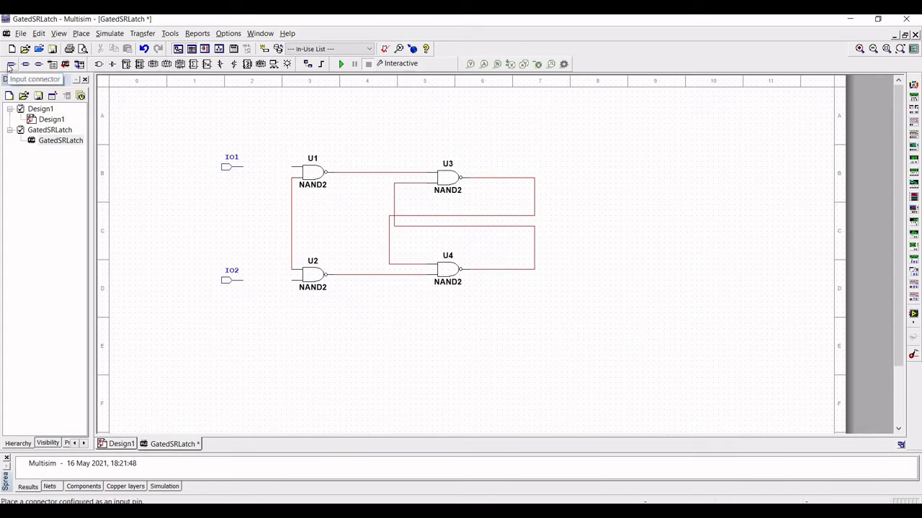
click(11, 67)
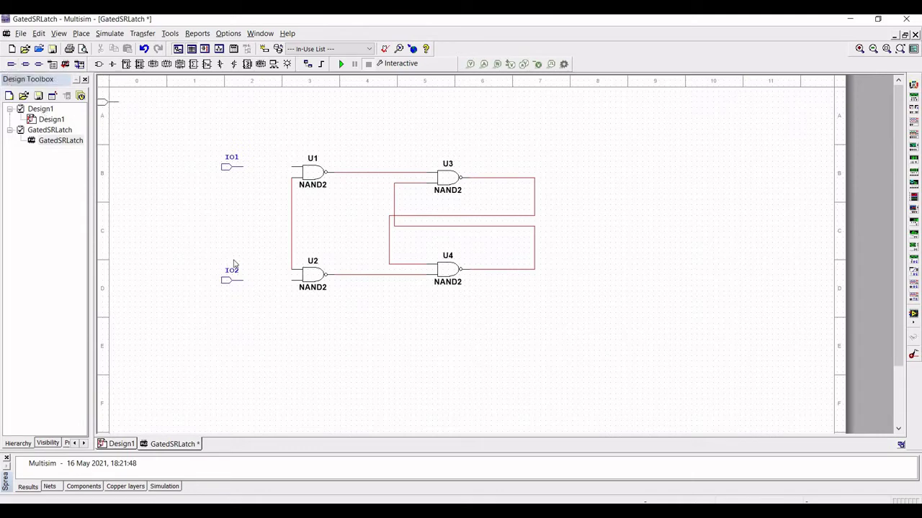
click(243, 223)
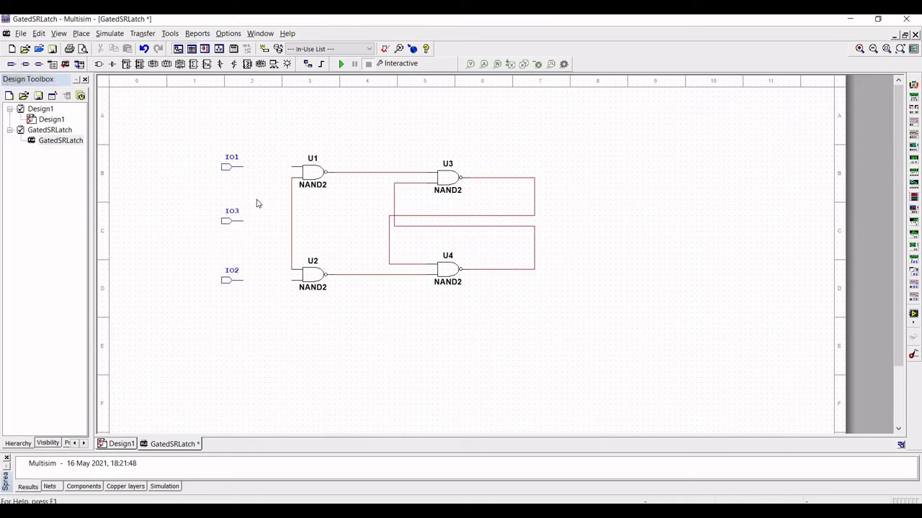
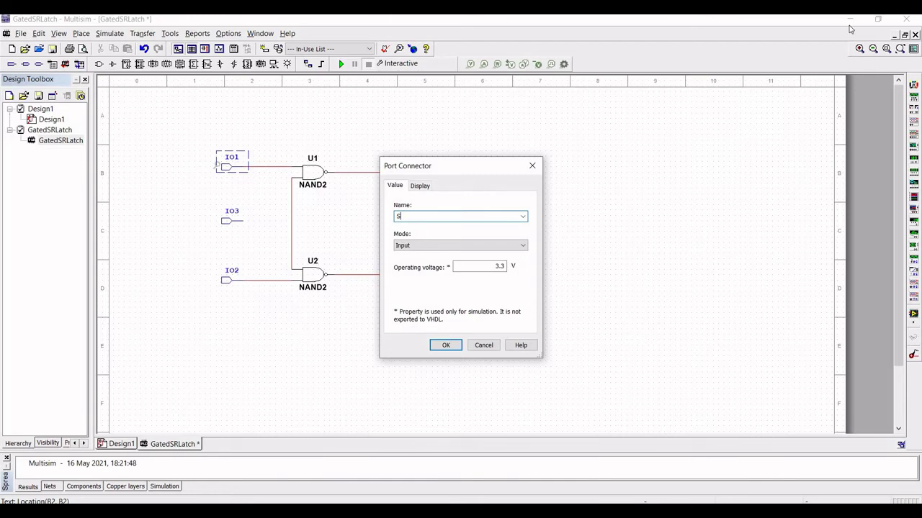
Name the input connector wired to U1's upper input S.
double_click(472, 214)
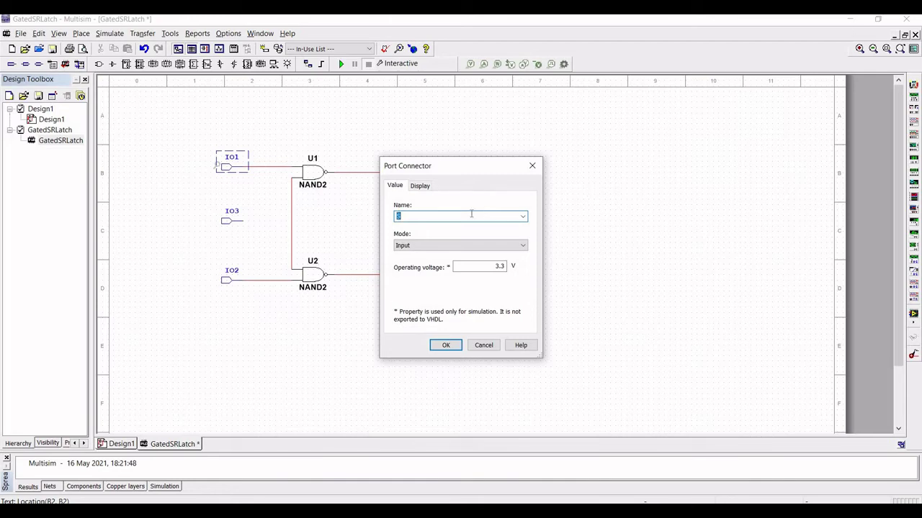
click(446, 345)
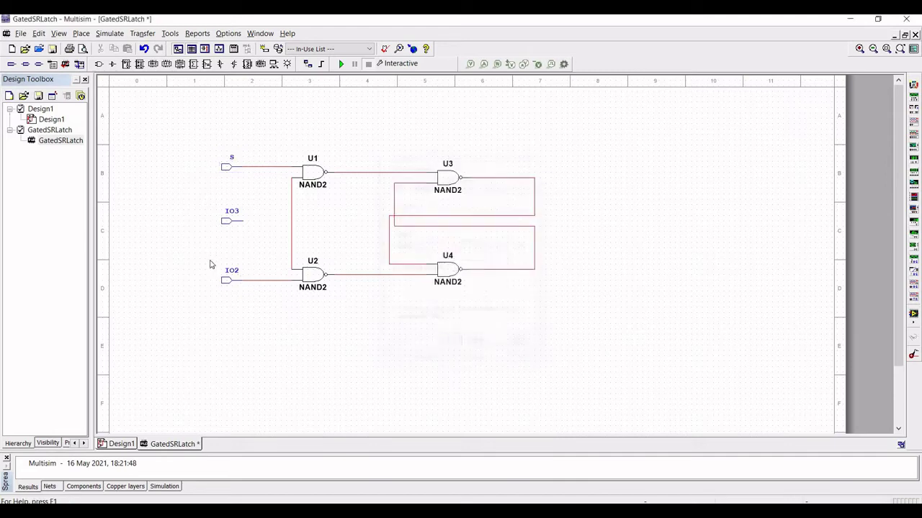
Name the input connector wired to U2's lower input R.
double_click(226, 276)
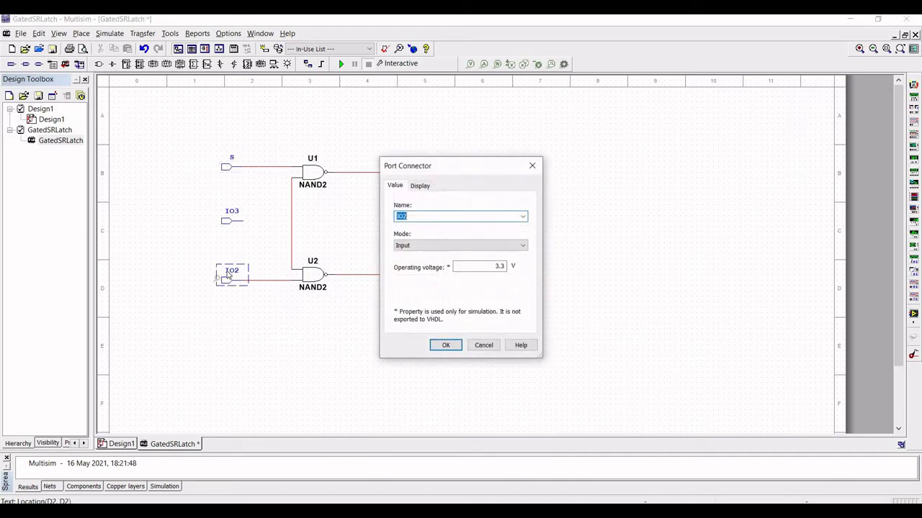
text(R)
click(446, 345)
Name the middle input connector Enable and wire it to the line joining U1's lower input and U2's upper input.
double_click(232, 216)
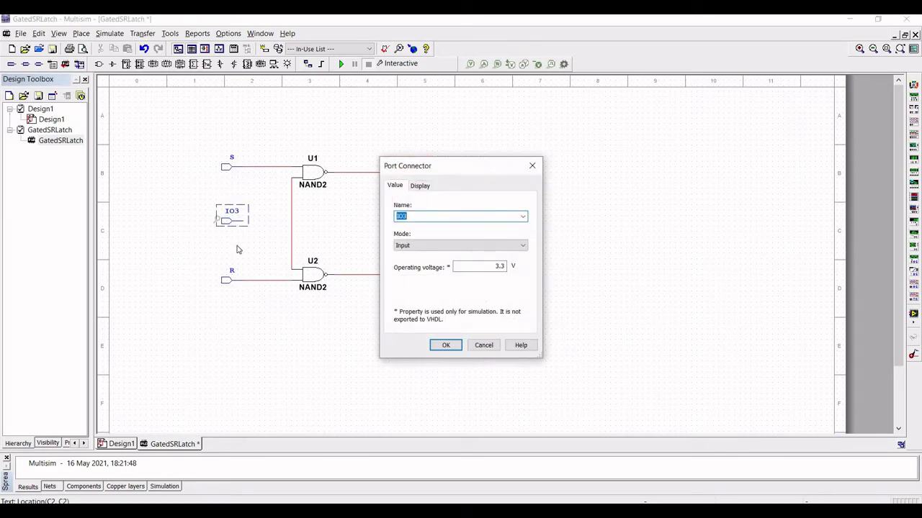
text(Enable)
key(Return)
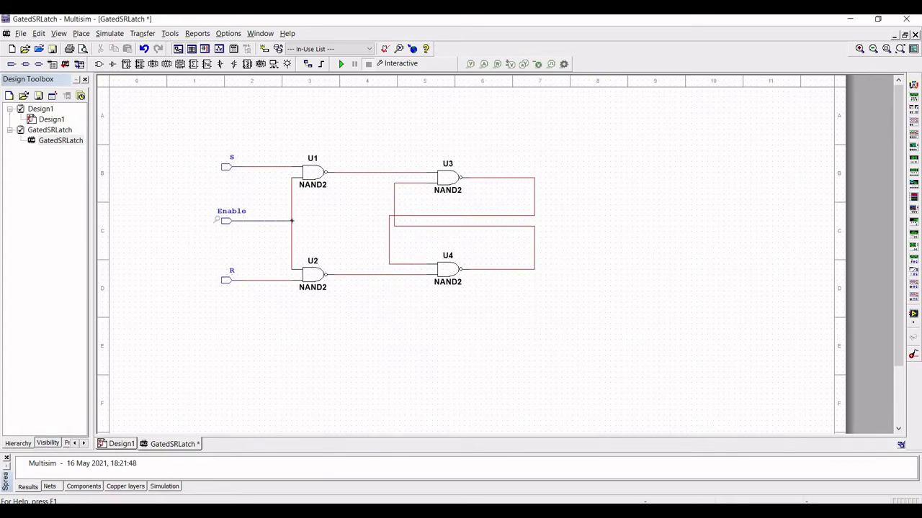
click(289, 222)
key(F5)
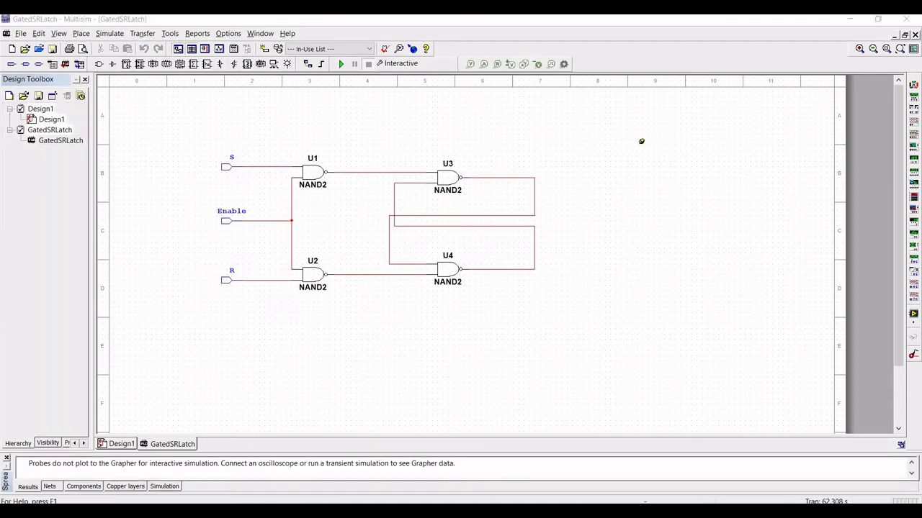
Place two output connectors on the feedback wires, one on U3's output and one on U4's output.
click(25, 67)
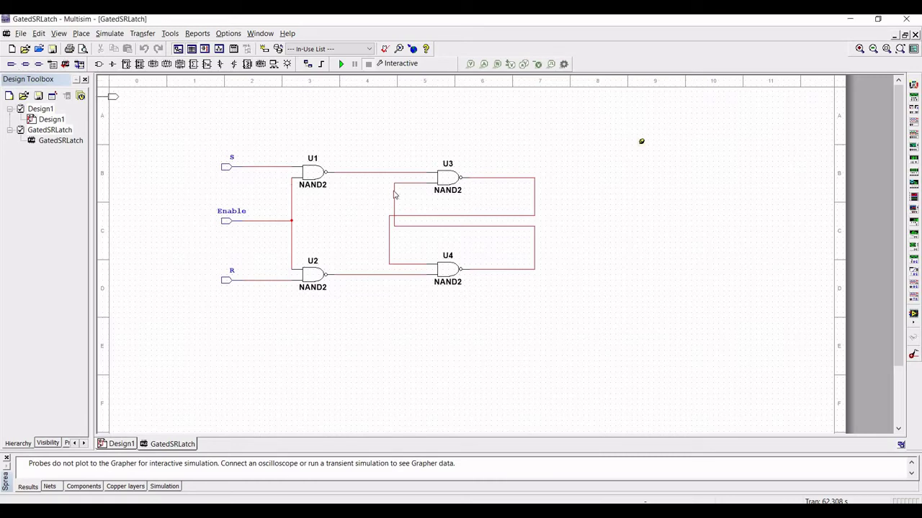
click(536, 195)
click(535, 194)
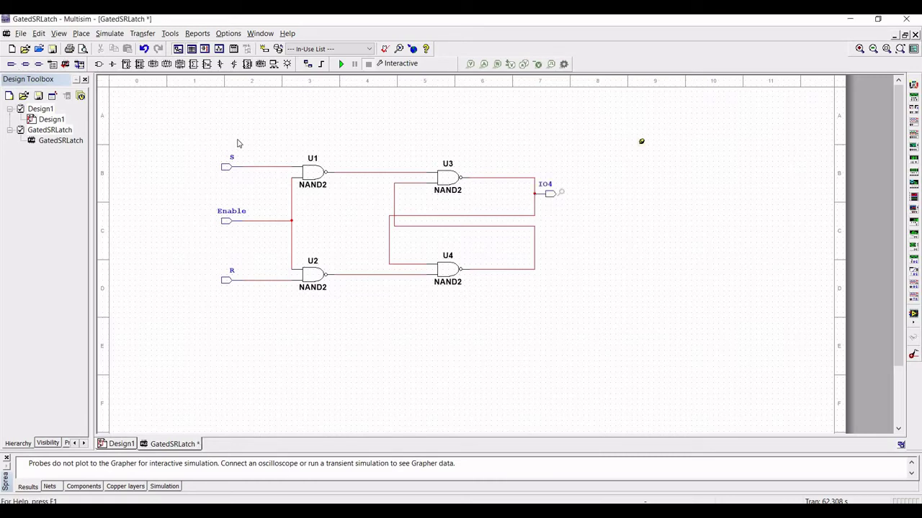
click(27, 65)
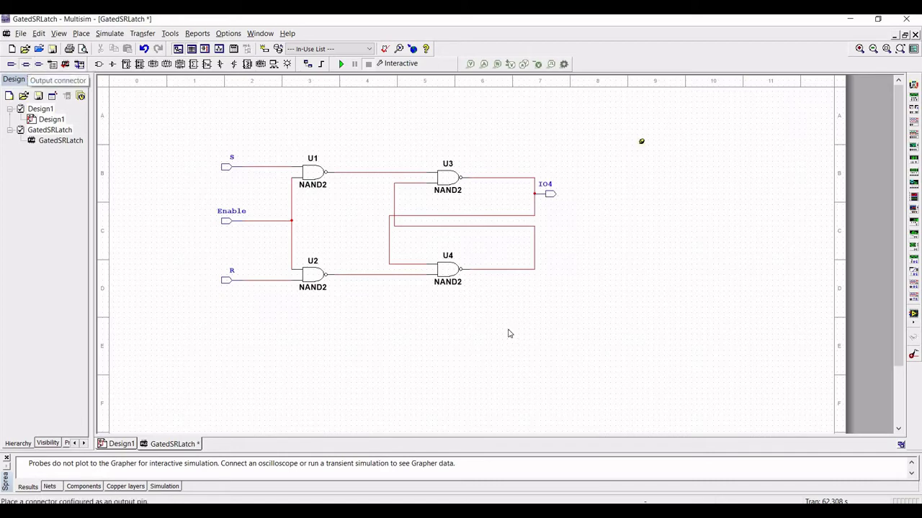
click(537, 249)
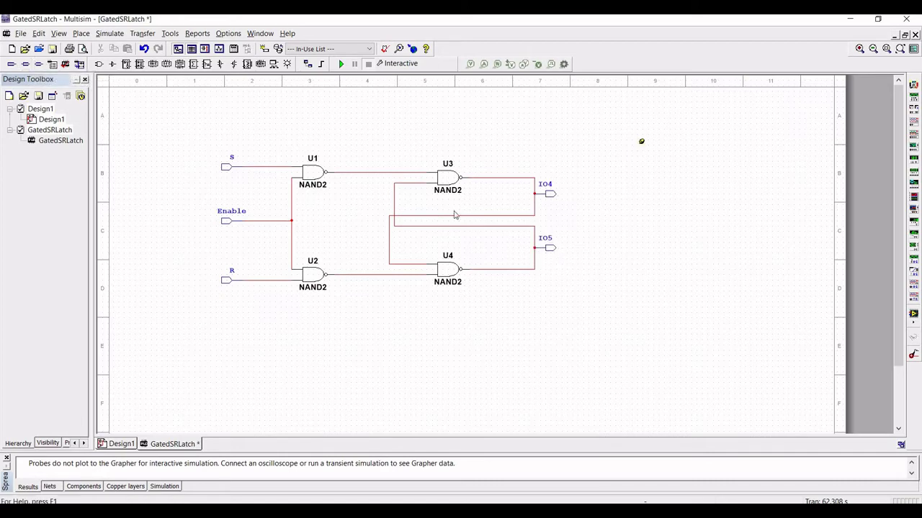
Name the output connector on U3's output Q and the one on U4's output Qinv, and save the design.
double_click(548, 185)
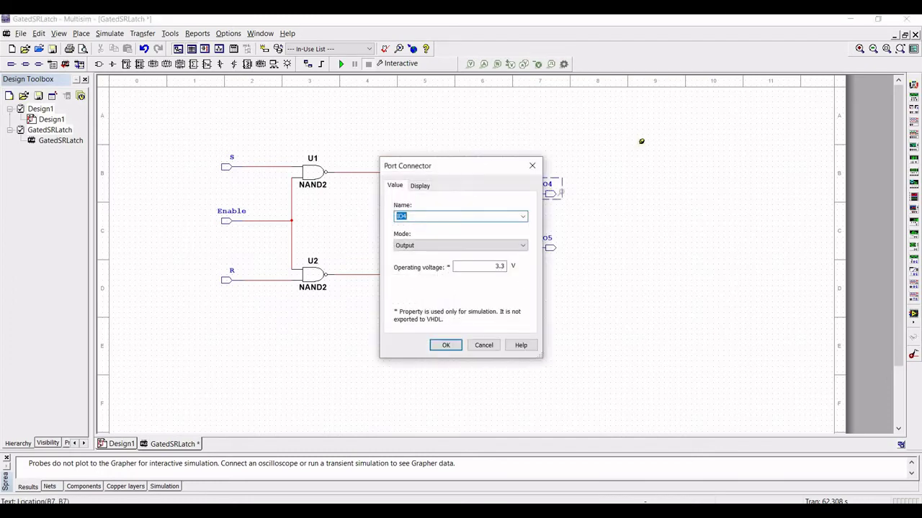
text(Q)
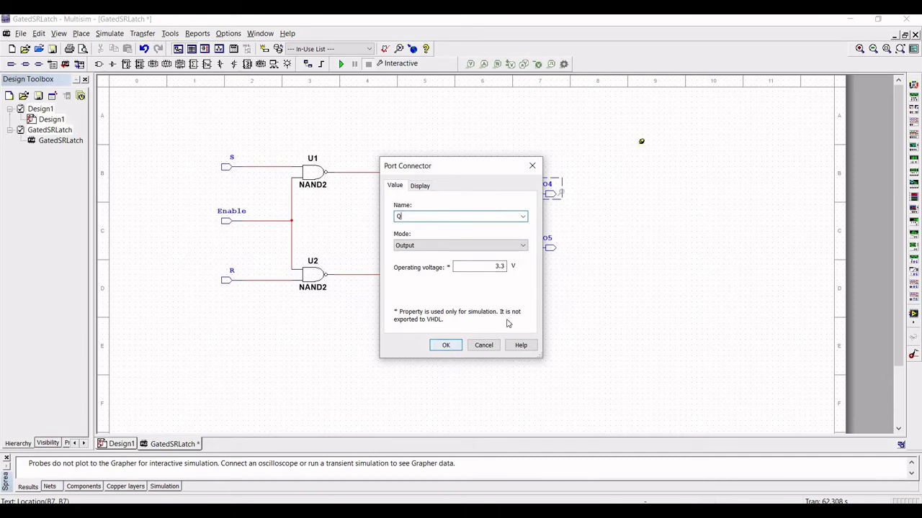
key(Return)
double_click(548, 245)
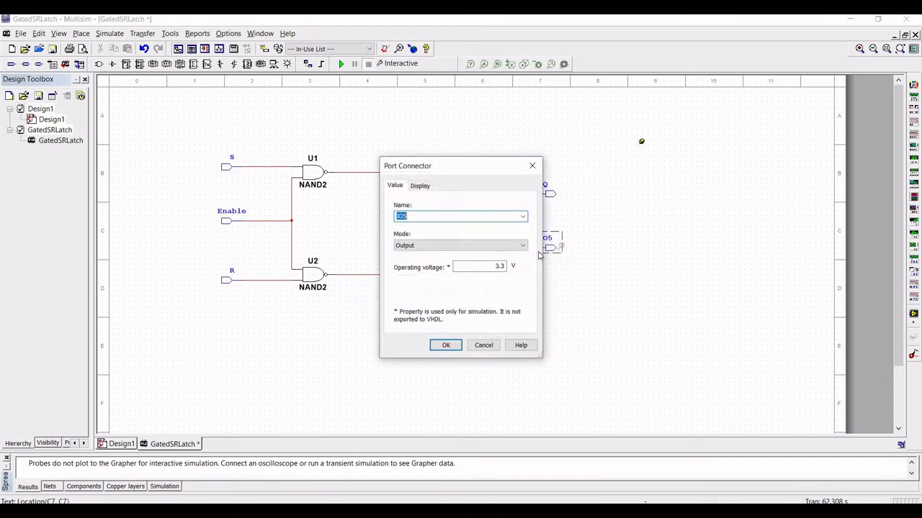
text(Qinv)
click(444, 347)
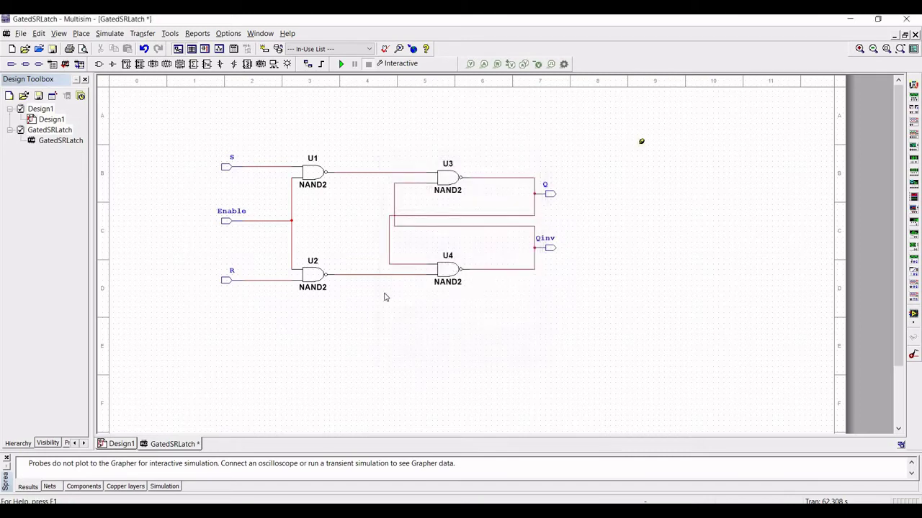
click(20, 34)
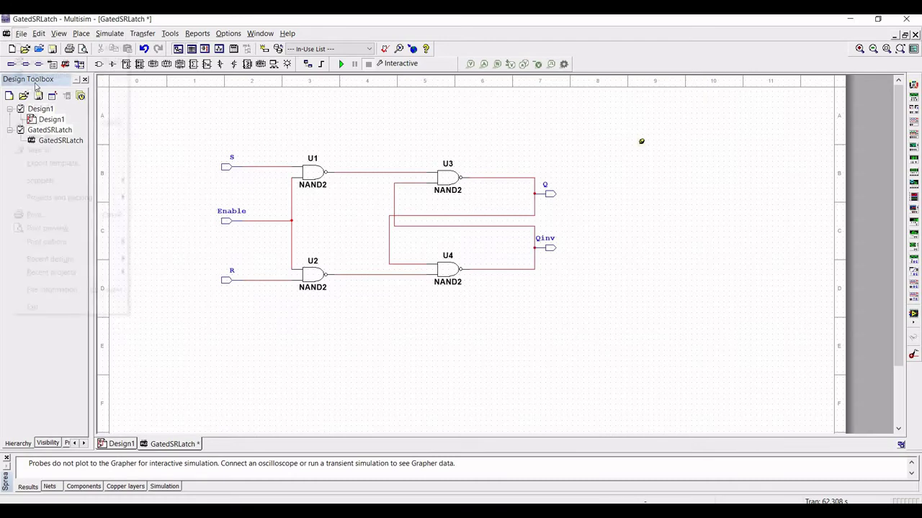
click(34, 122)
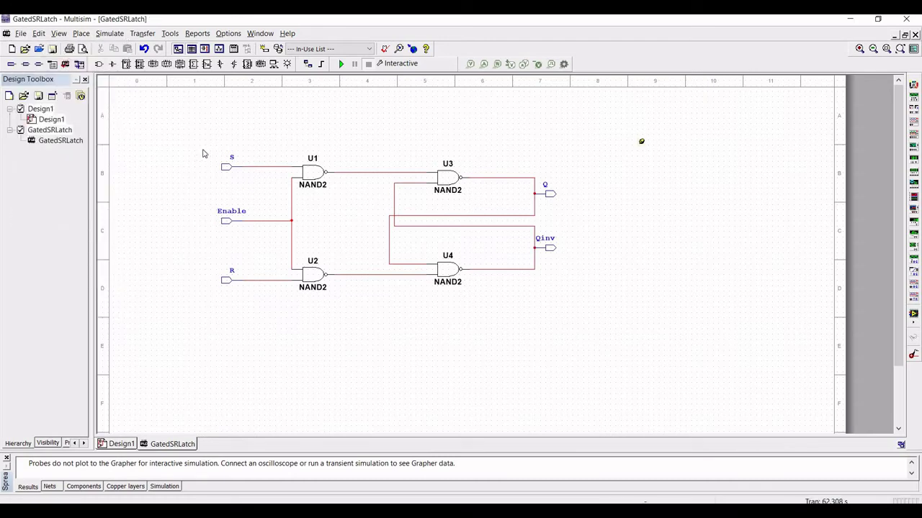
Create a new empty PLD design named GatedSRLatchBlock.
click(21, 34)
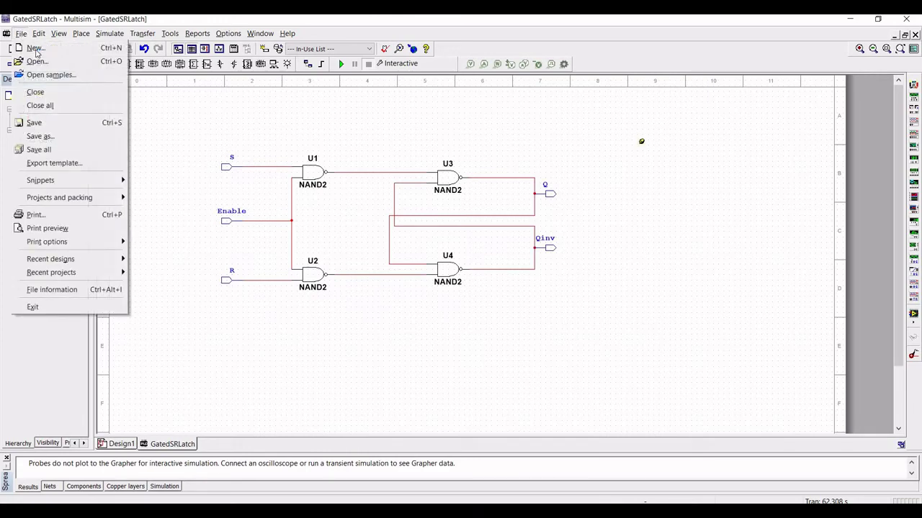
click(37, 53)
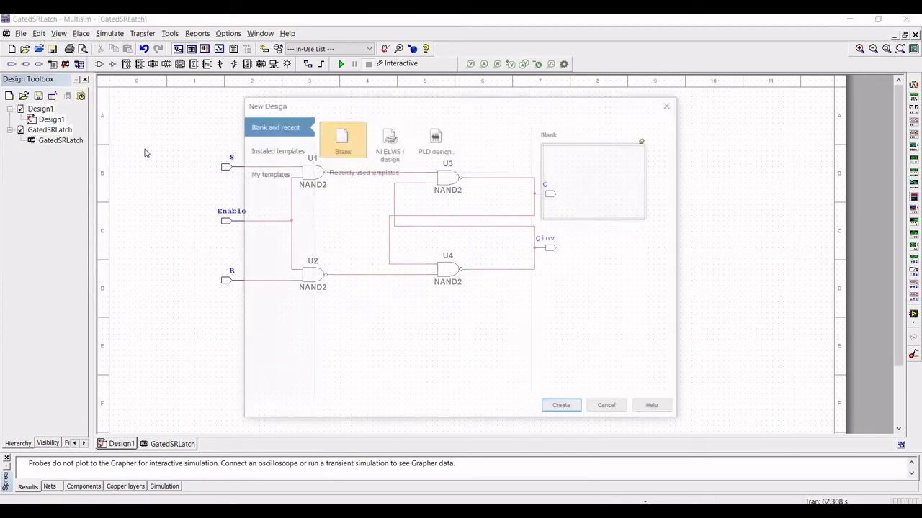
click(434, 139)
click(569, 409)
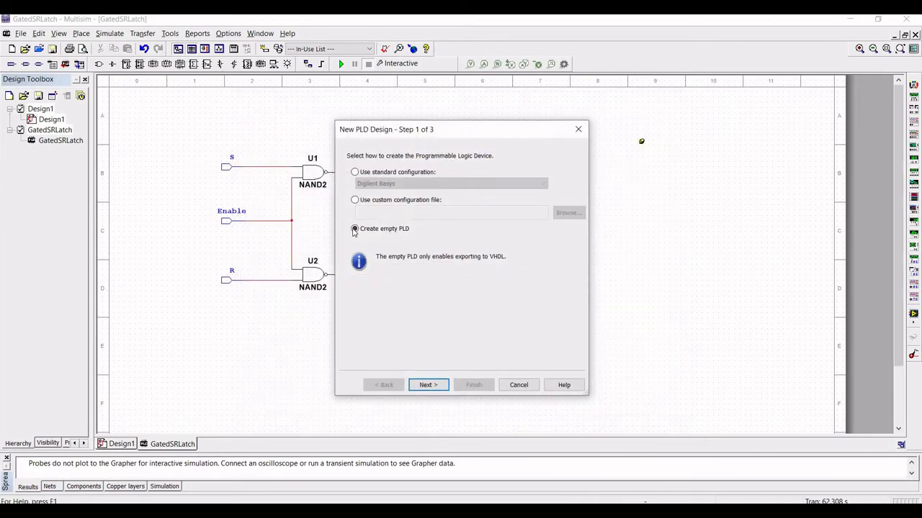
click(428, 386)
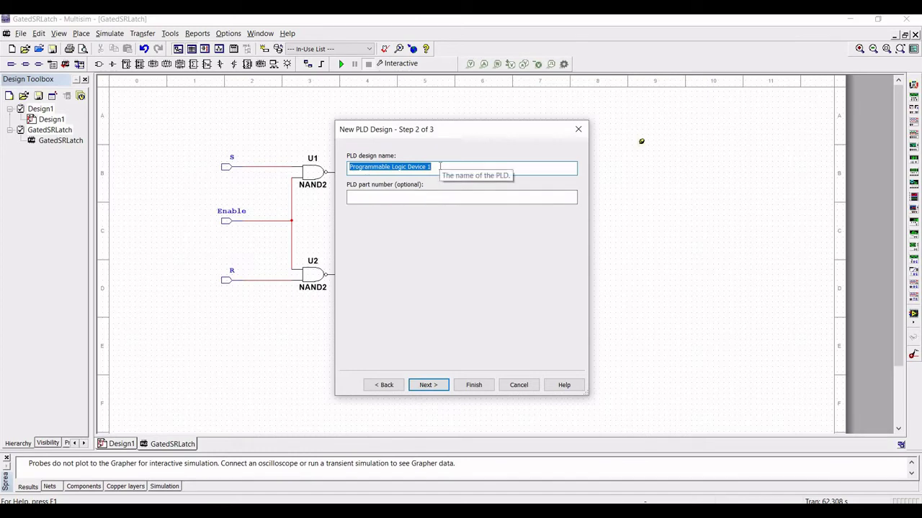
text(Gate)
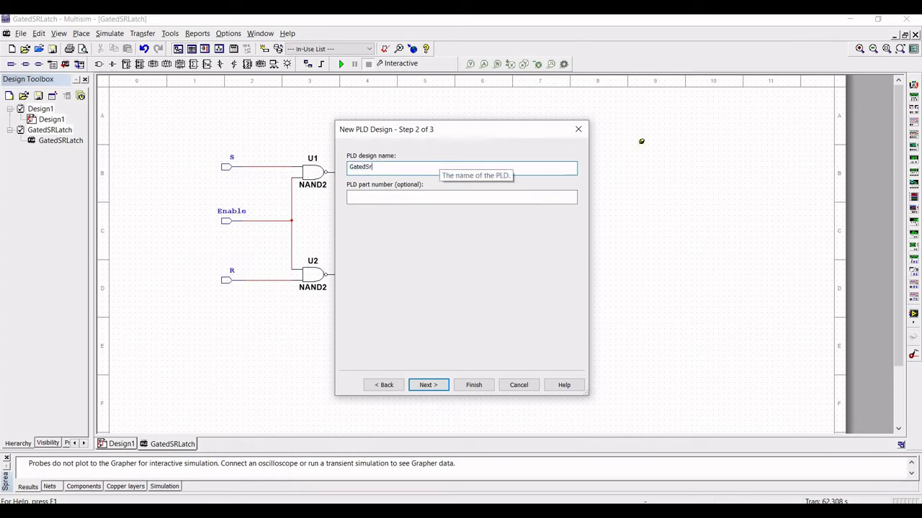
text(dSR)
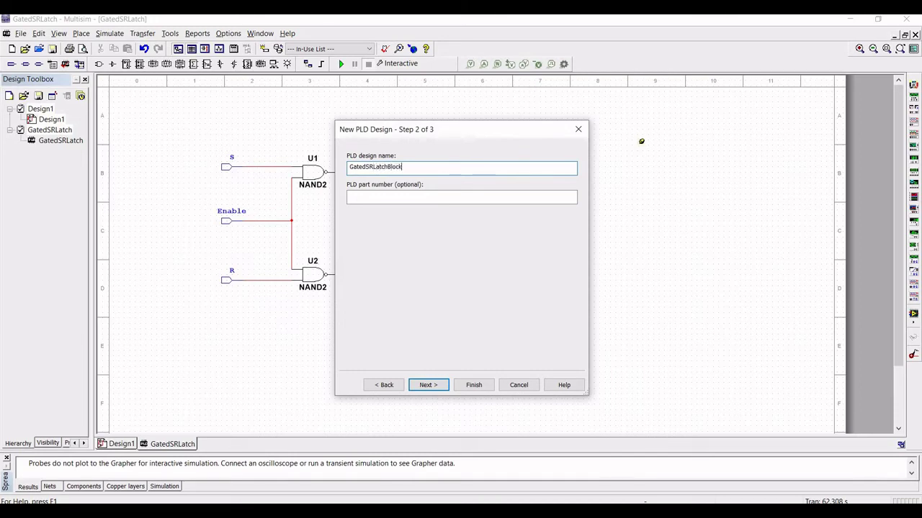
click(475, 387)
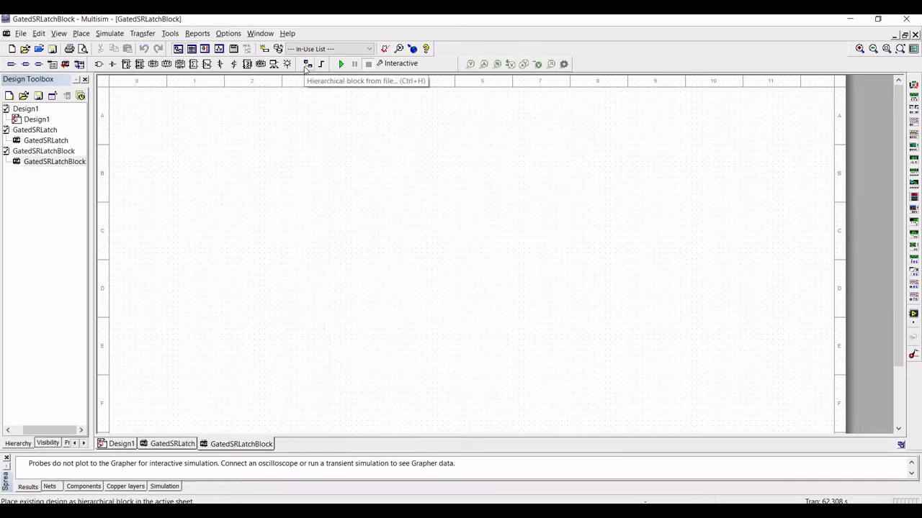
Insert the GatedSRLatch file as a hierarchical block near the middle of the new sheet.
key(ctrl+h)
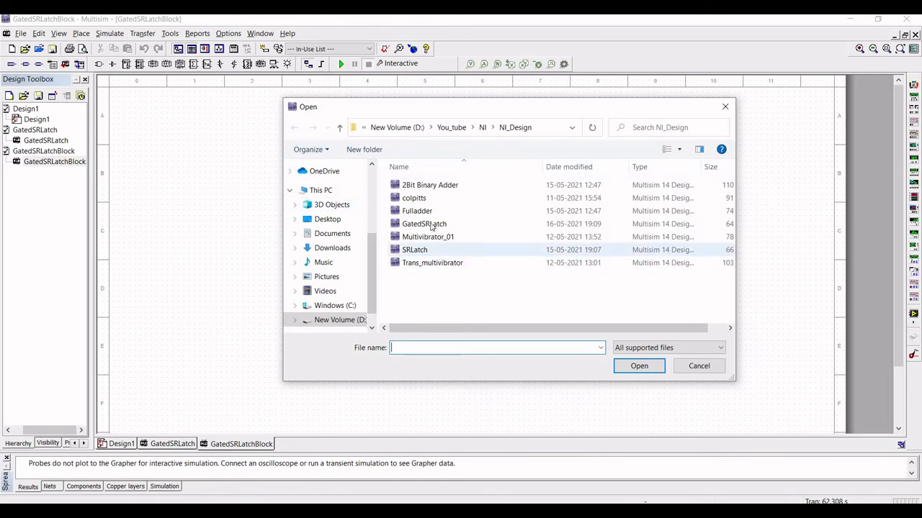
click(428, 226)
click(638, 365)
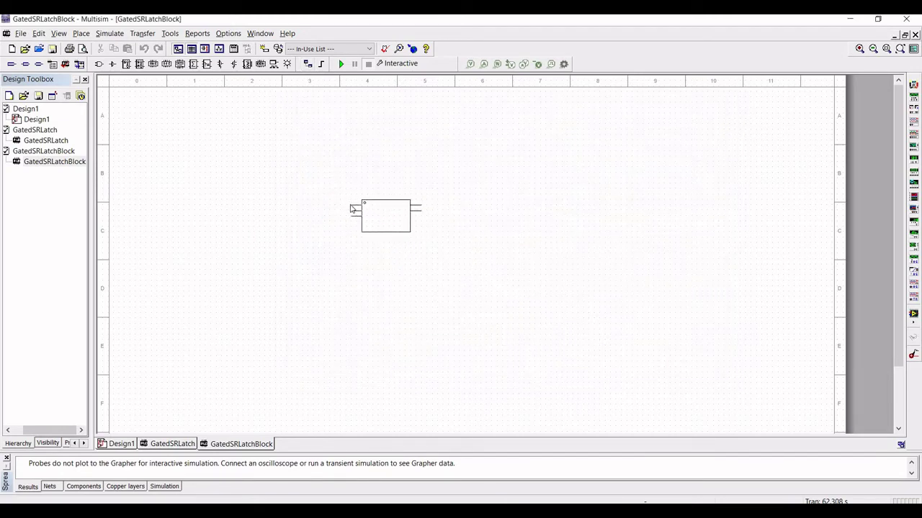
click(379, 225)
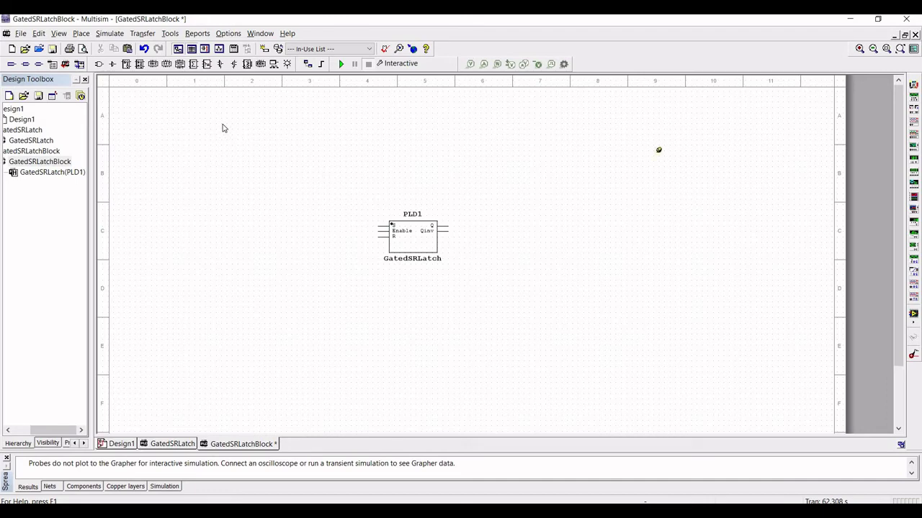
Place three INTERACTIVE_DIGITAL_CONSTANT sources in a column left of the GatedSRLatch block.
click(274, 66)
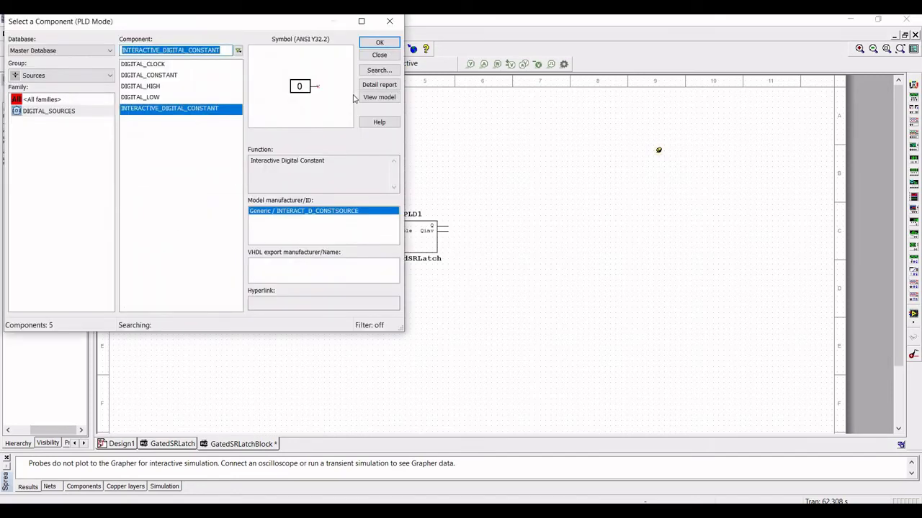
click(379, 45)
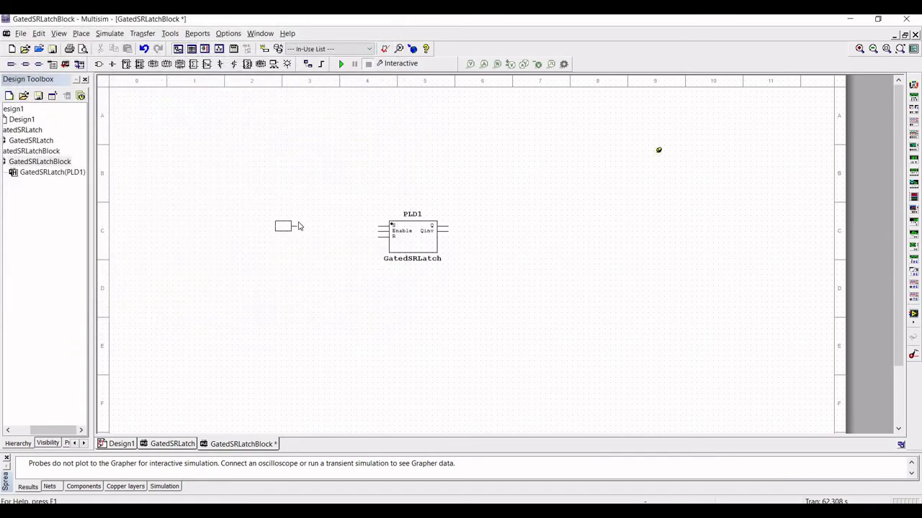
click(301, 230)
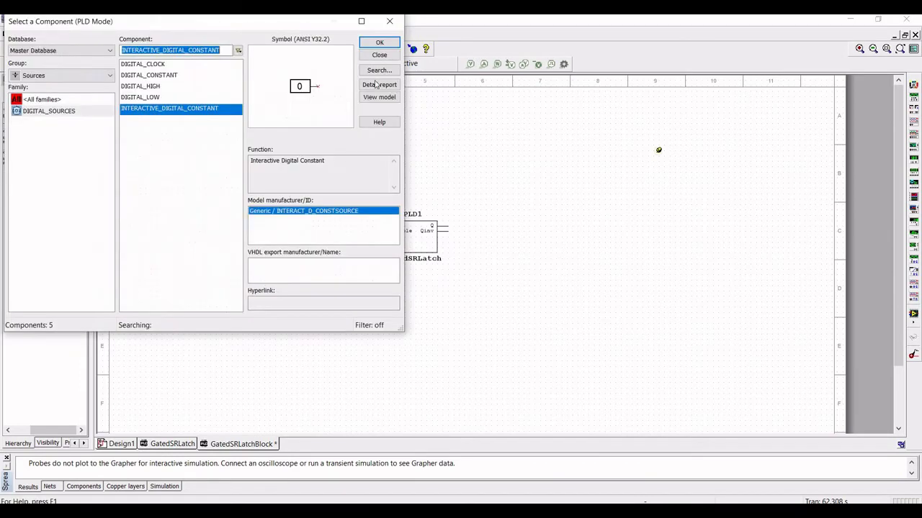
click(377, 56)
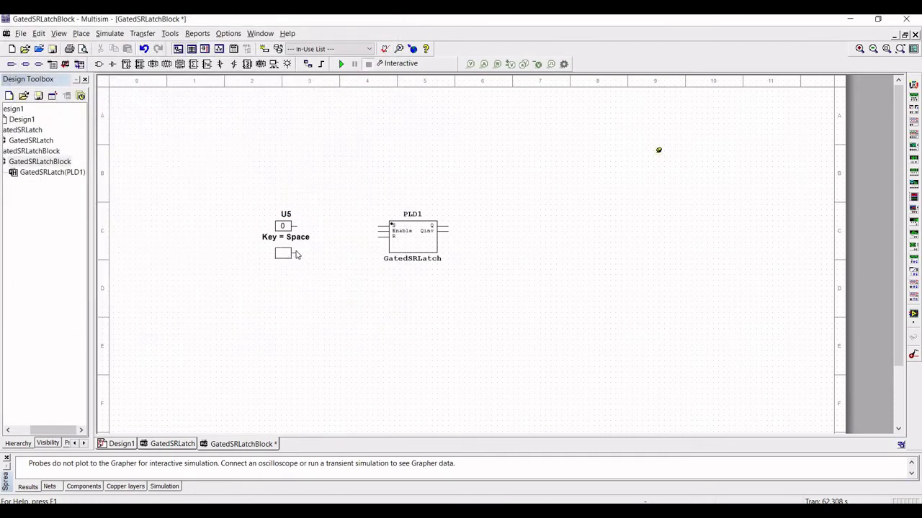
click(293, 255)
click(378, 43)
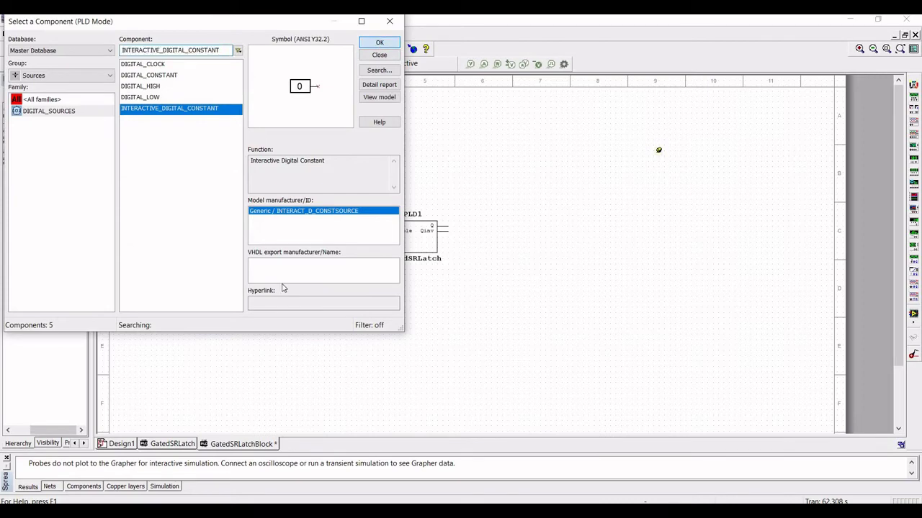
click(294, 299)
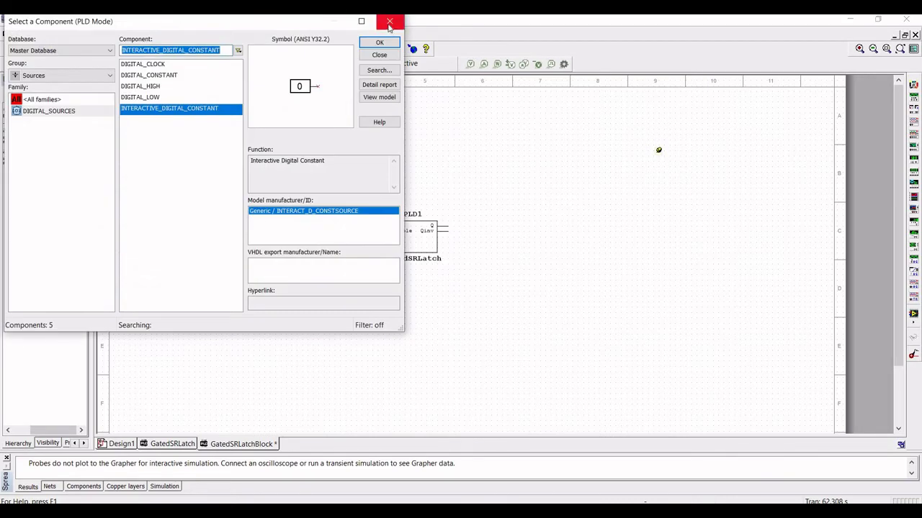
click(388, 26)
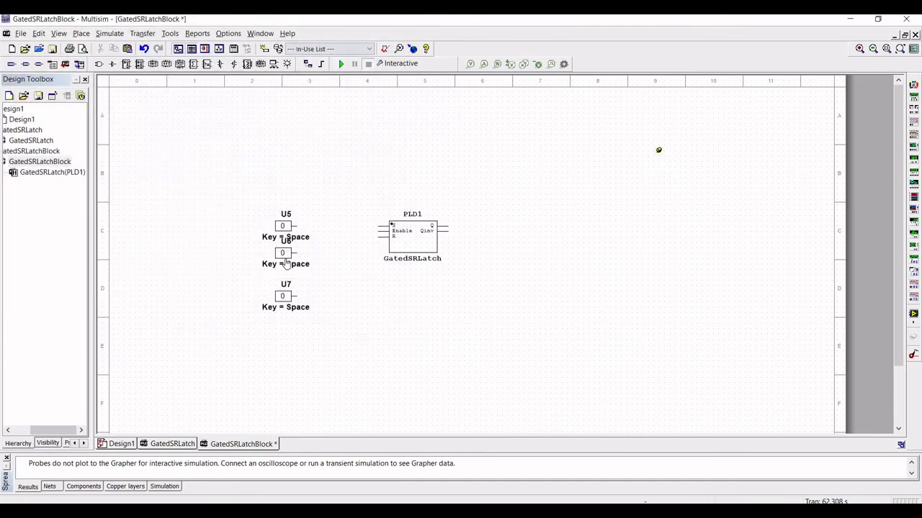
Place two PROBE_DIG_BLUE probes, rotated 90° clockwise and stacked vertically, beside the GatedSRLatch block's outputs.
click(287, 64)
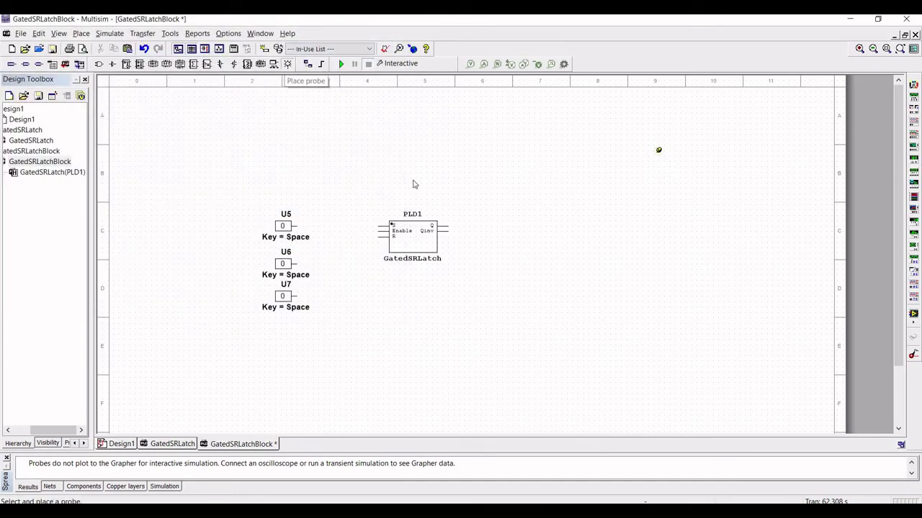
click(376, 44)
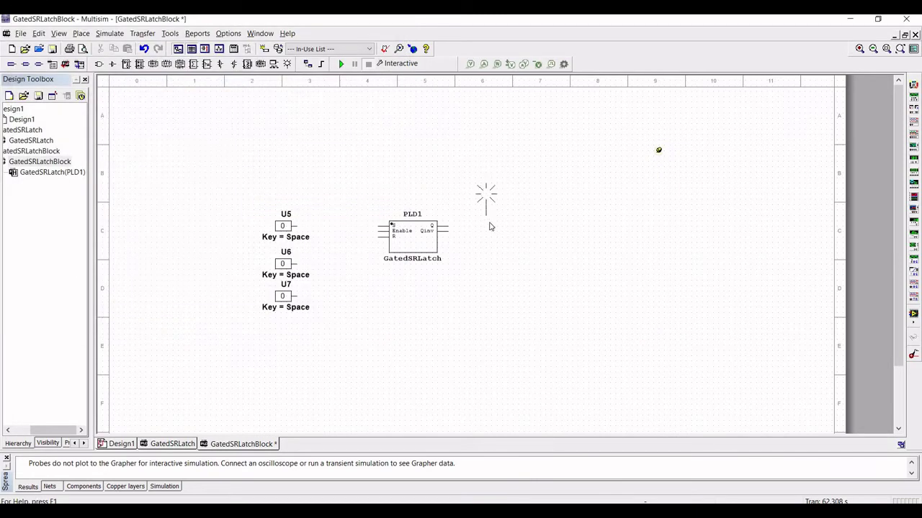
key(ctrl+r)
click(494, 229)
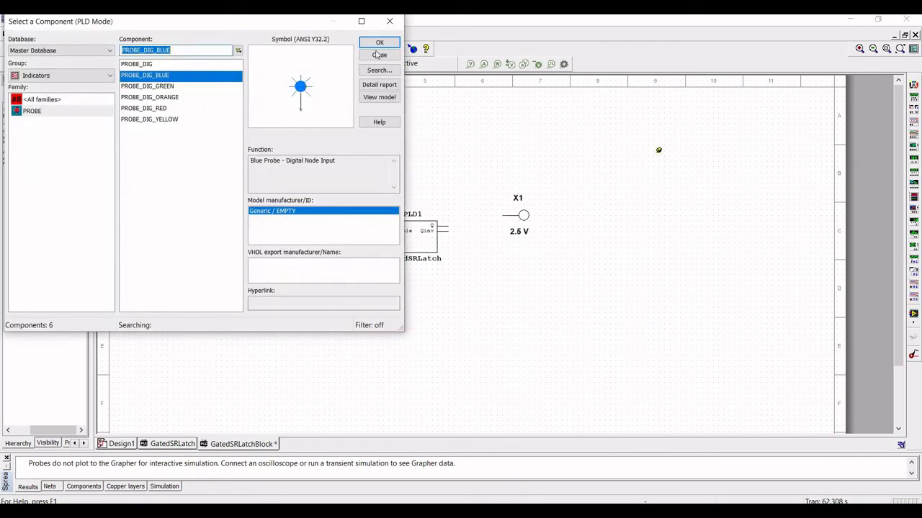
key(Return)
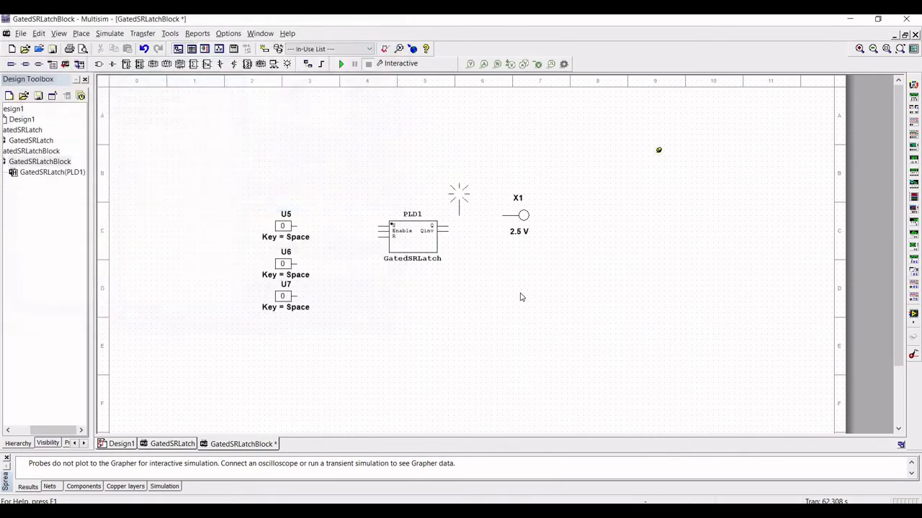
click(505, 256)
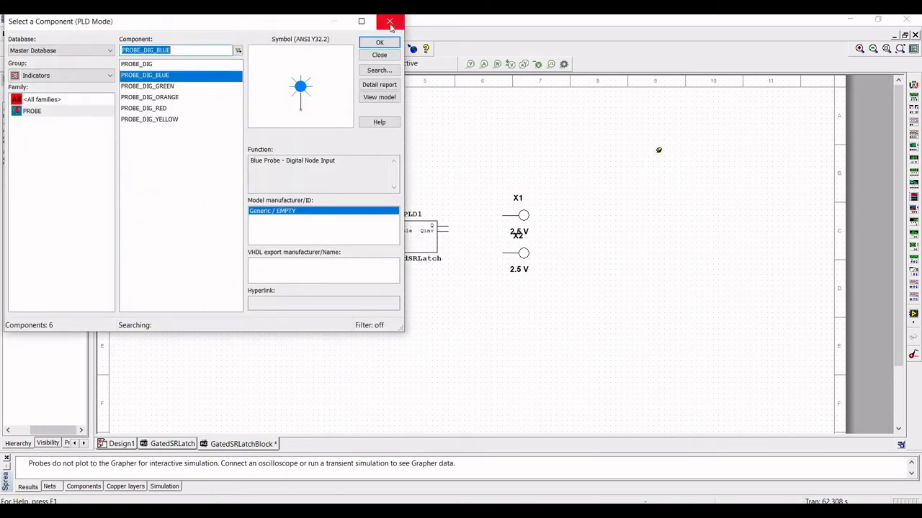
click(389, 25)
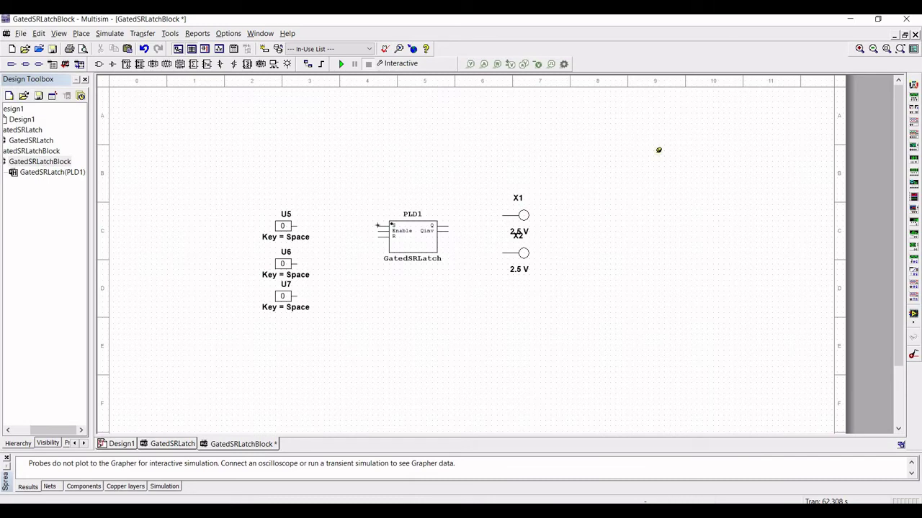
Wire the interactive constants U5, U6 and U7 to the block's S, Enable and R inputs respectively.
click(377, 225)
click(298, 226)
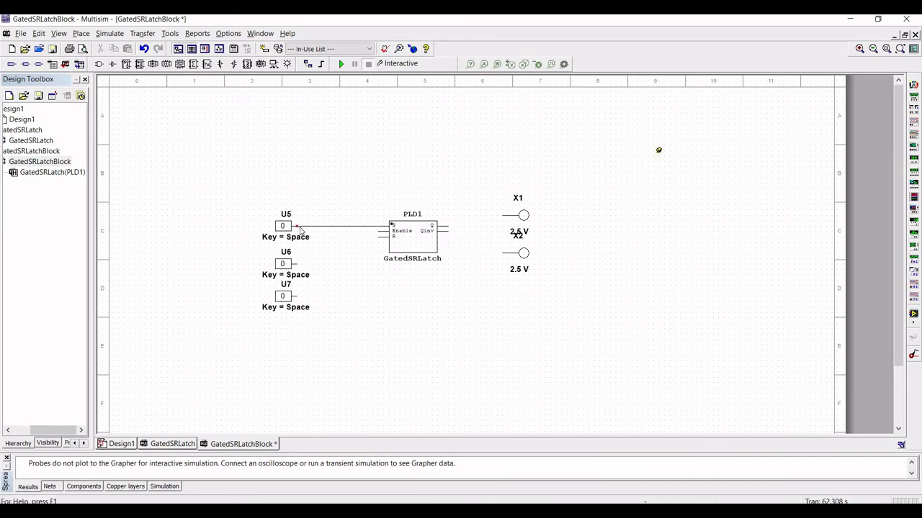
click(378, 232)
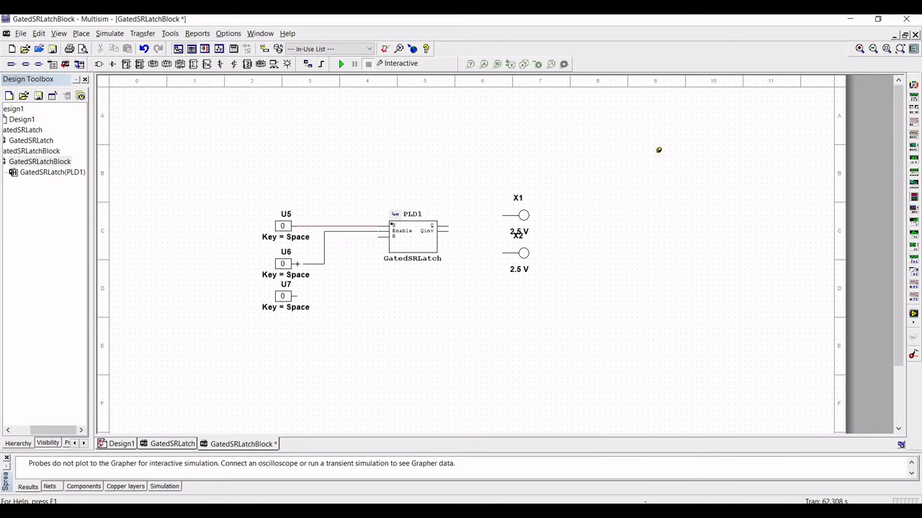
click(306, 265)
click(384, 236)
click(299, 296)
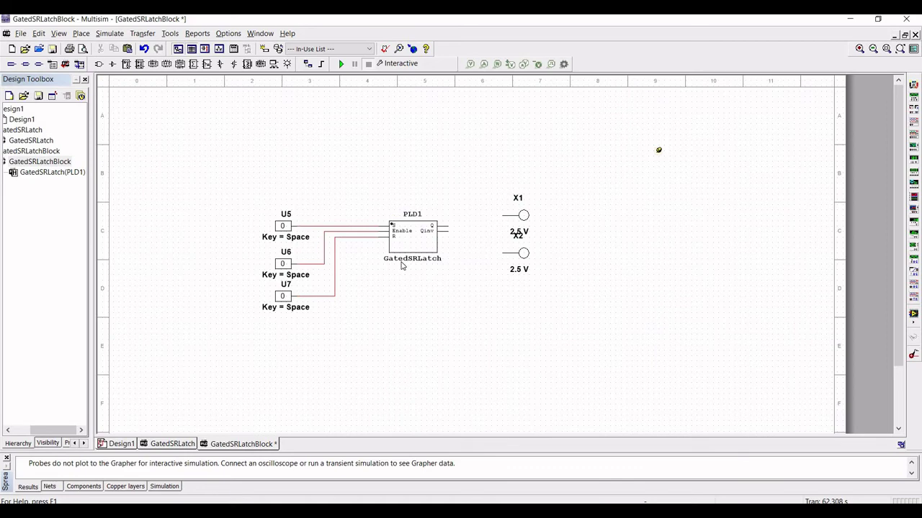
Set the toggle key of the interactive constant U5 on the S input to S.
double_click(297, 242)
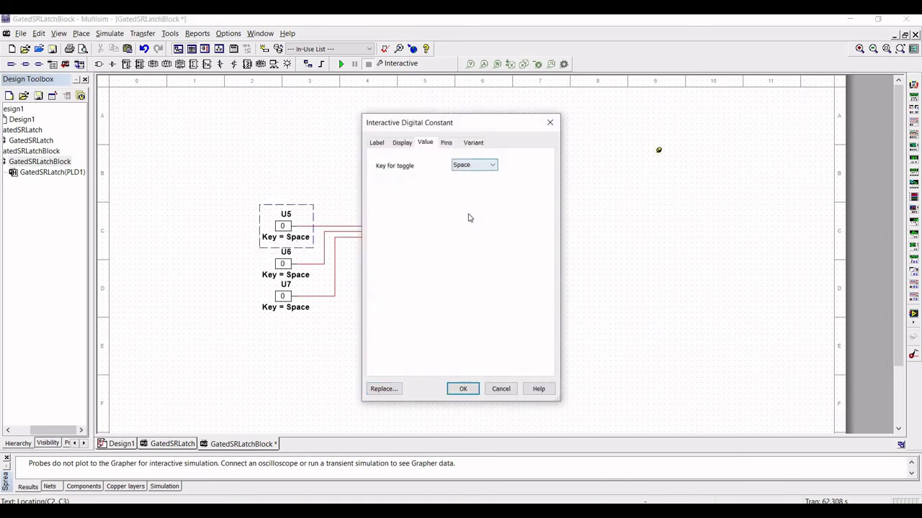
click(472, 165)
scroll(464, 223, down, 3)
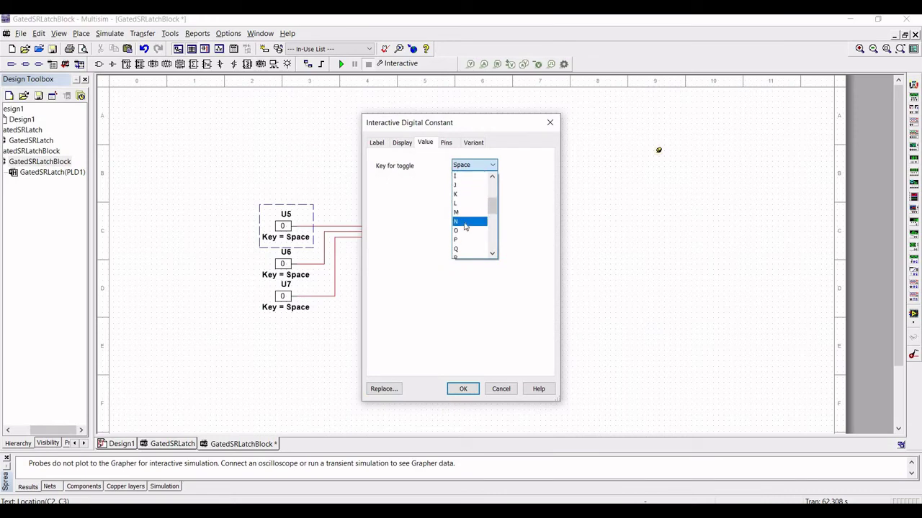
scroll(464, 226, down, 1)
click(455, 241)
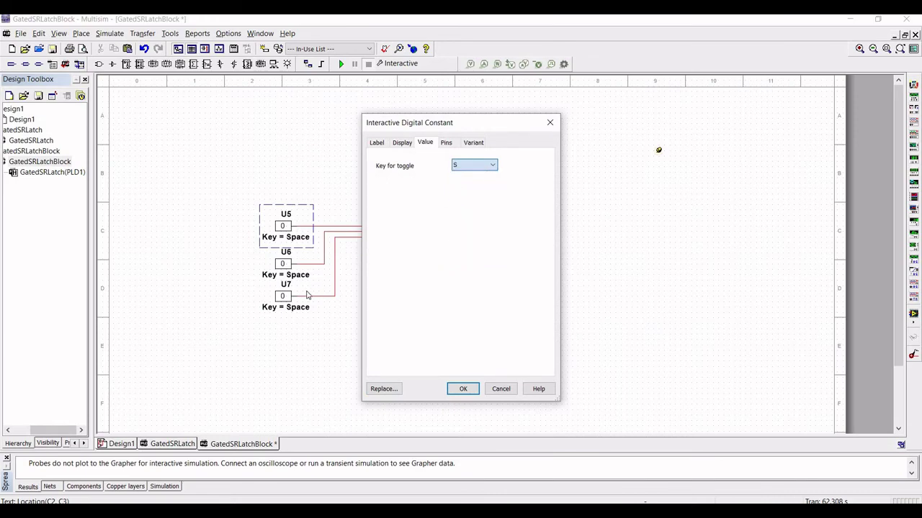
click(463, 388)
Set the toggle key of the interactive constant U7 on the R input to R.
double_click(298, 311)
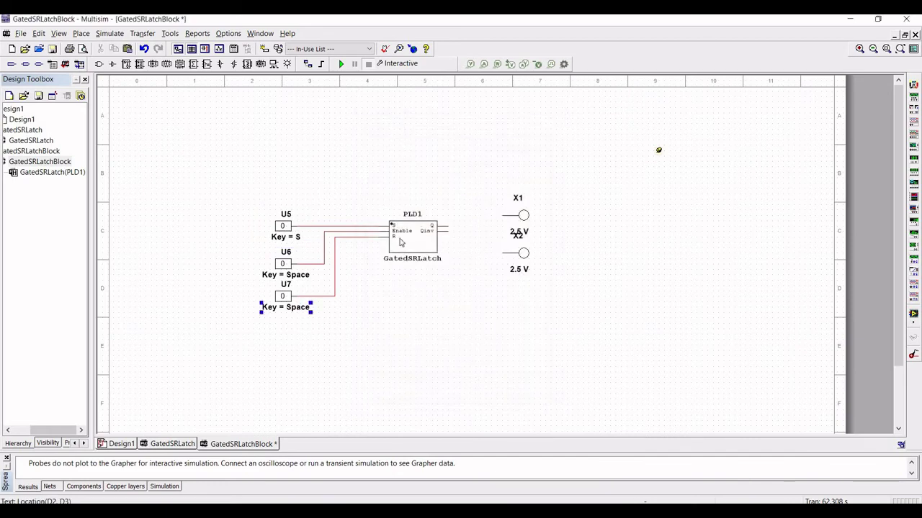
click(490, 164)
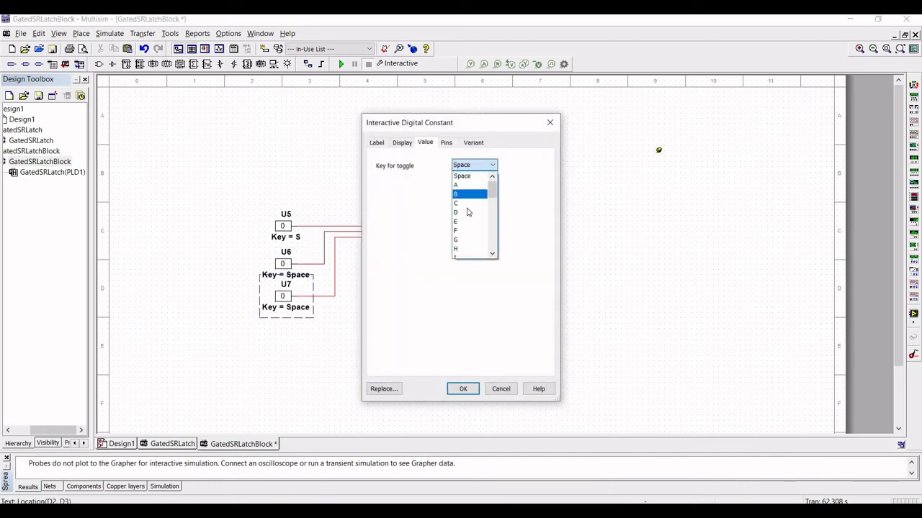
scroll(465, 209, down, 4)
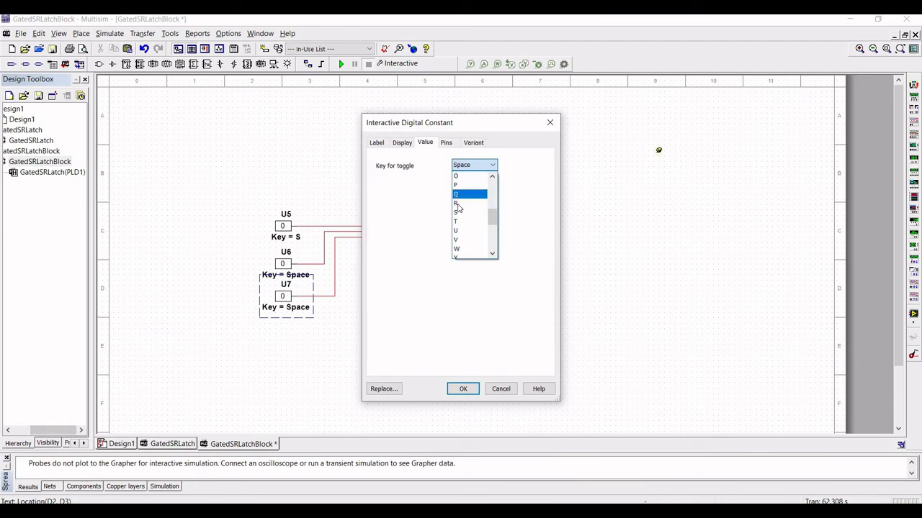
click(461, 219)
click(463, 389)
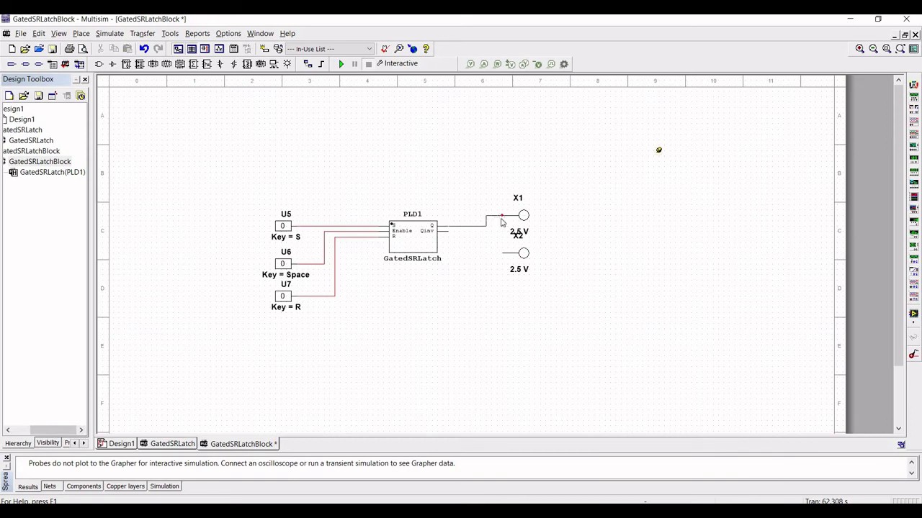
Wire the block's Q output to probe X1 and its Qinv output to probe X2.
click(502, 220)
click(447, 231)
click(503, 255)
Run the interactive simulation and switch the Enable input U6 to 1, leaving S and R at 0.
mouse_move(661, 153)
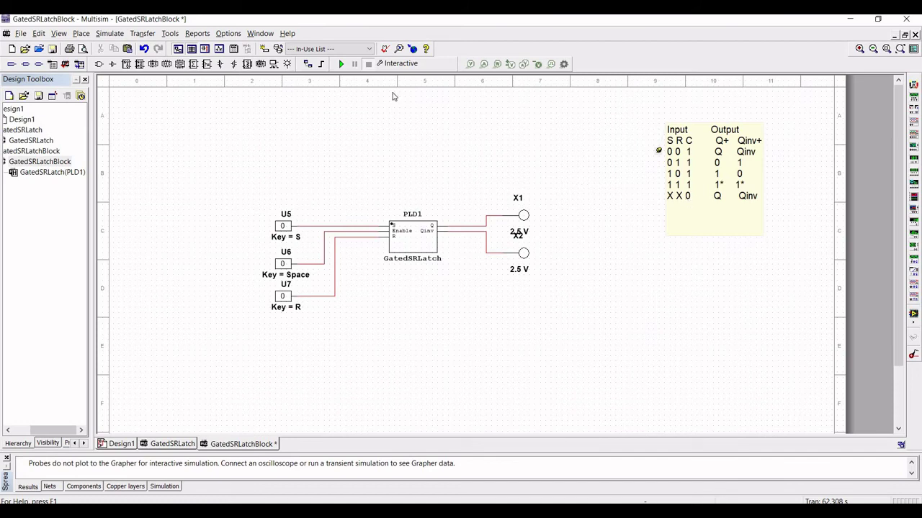
click(368, 64)
key(F5)
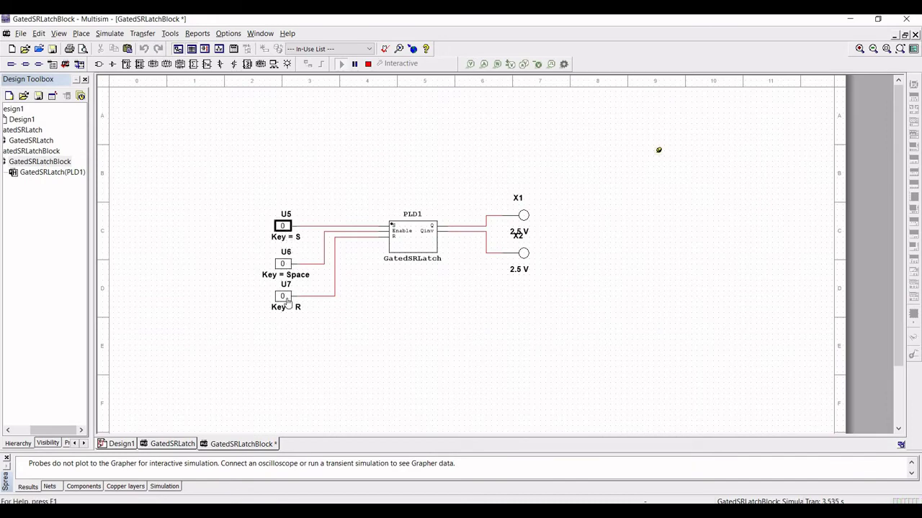
click(288, 292)
click(300, 287)
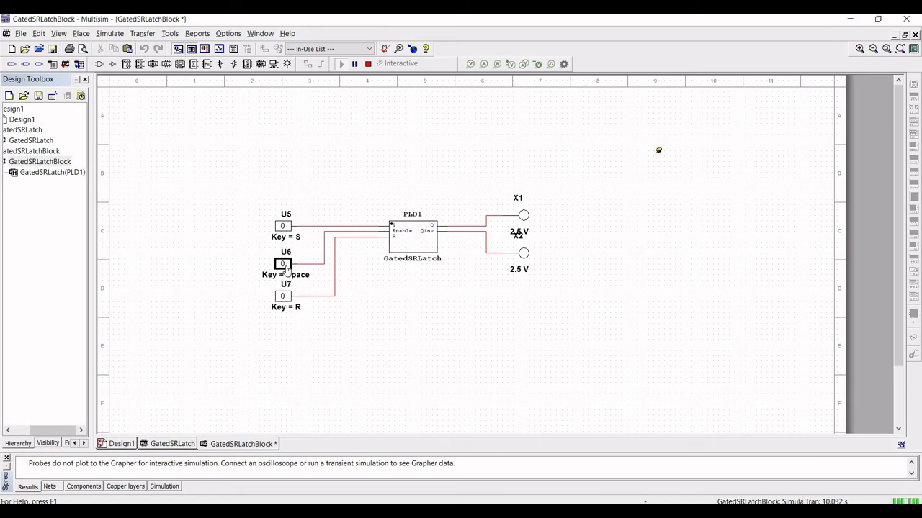
key(space)
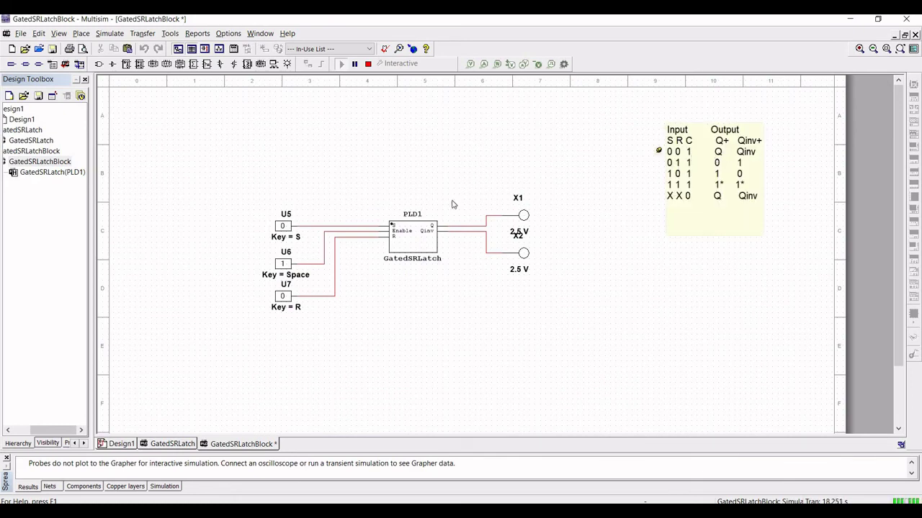
Test the enabled latch against the truth table note: switch R to 1 and back to 0, set S to 1, and set R to 1 again.
click(284, 299)
click(285, 297)
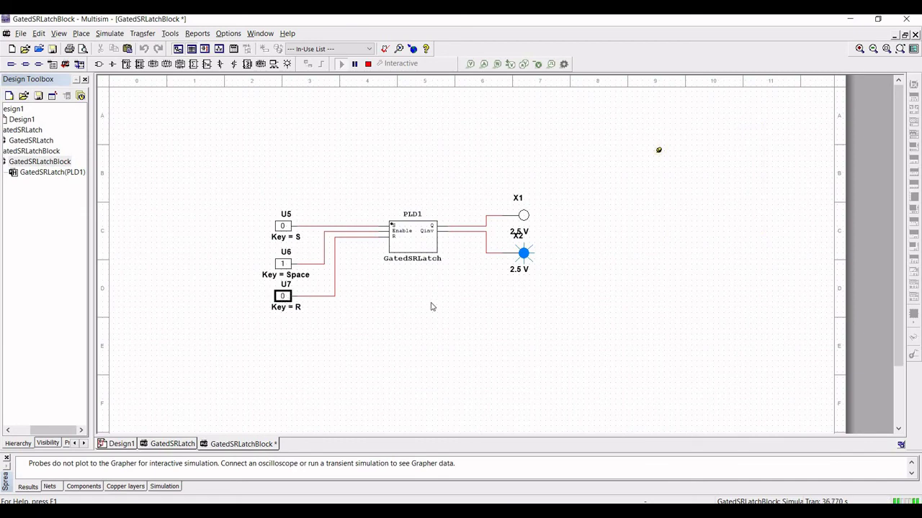
click(283, 229)
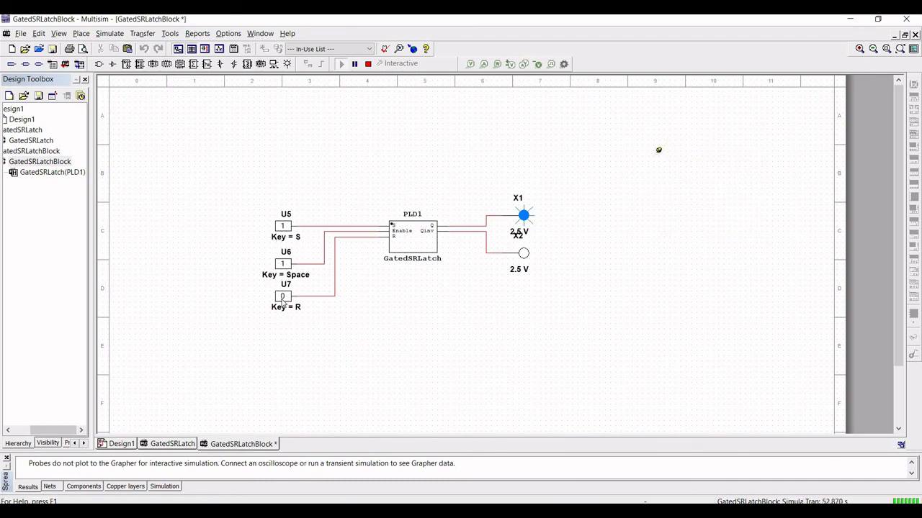
click(282, 297)
click(659, 152)
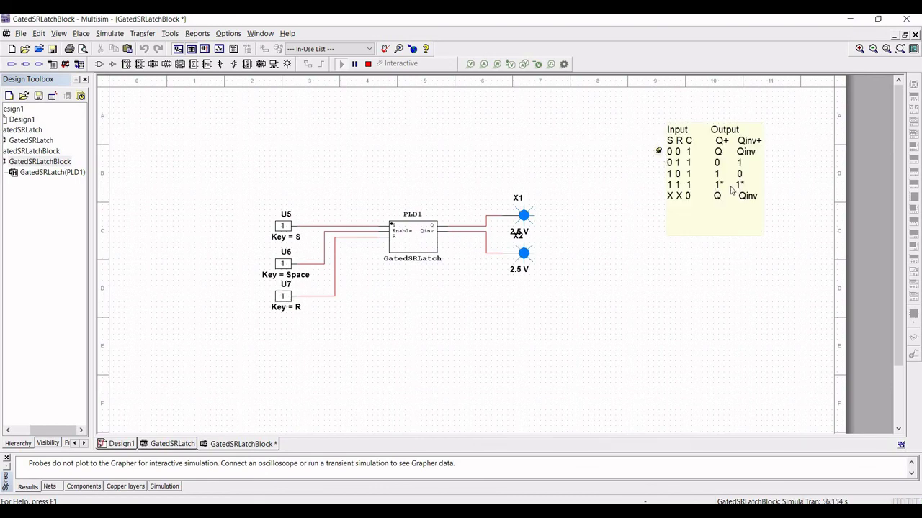